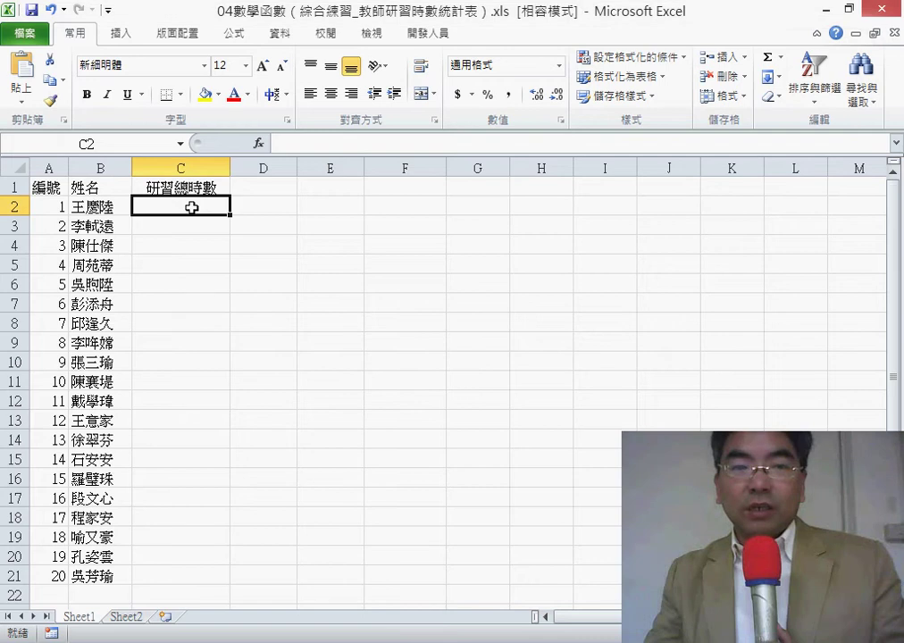
Insert an empty SUMIF function into cell C2 from the function picker.
click(258, 144)
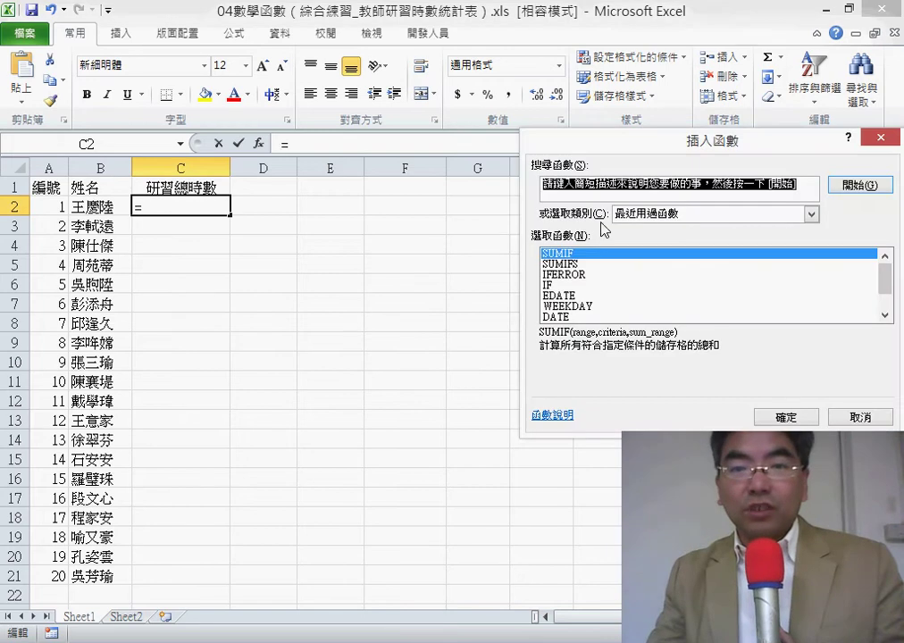
click(786, 416)
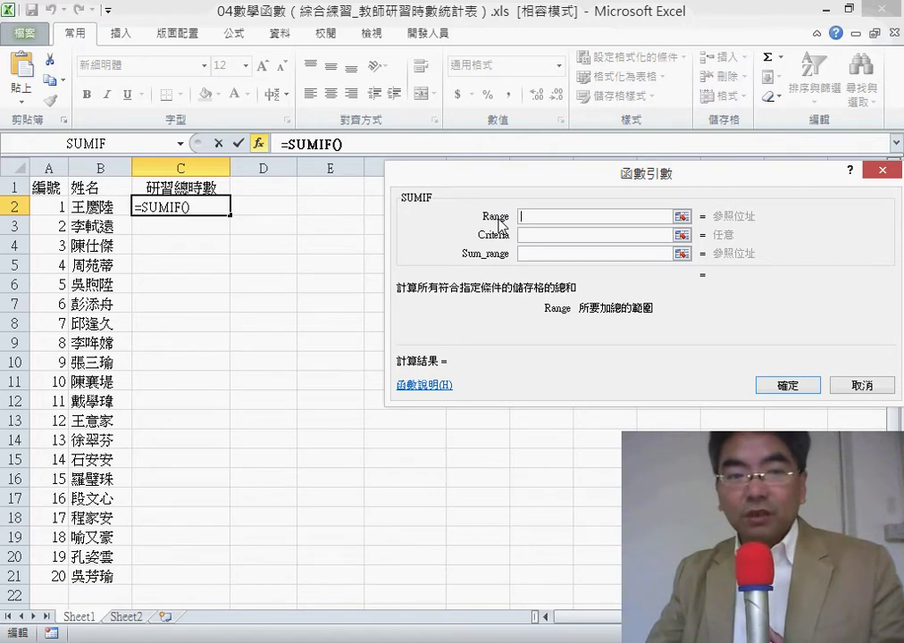
Set the SUMIF Range to Sheet2!B3:B16 and the Criteria to B2.
click(125, 618)
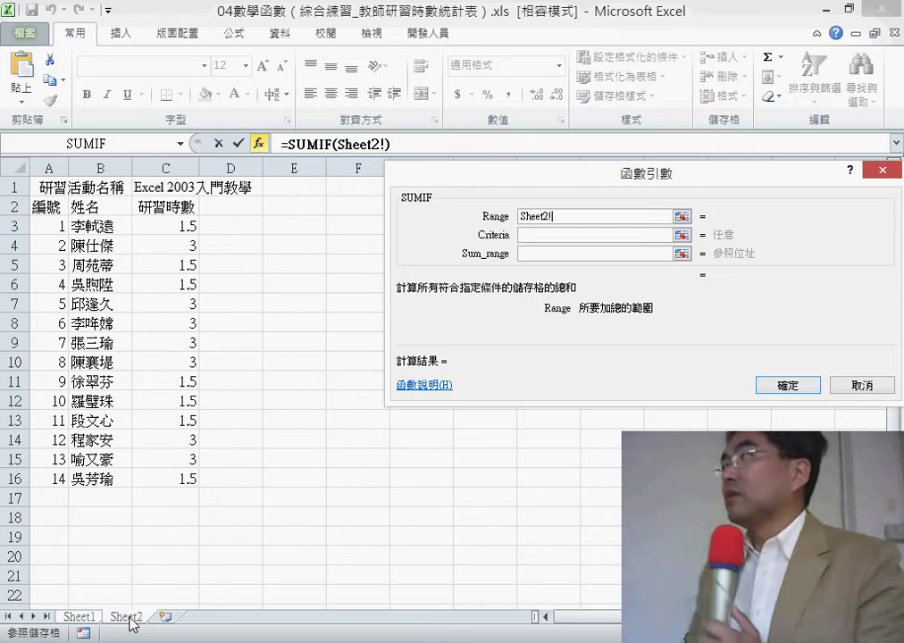
drag(105, 226, 111, 478)
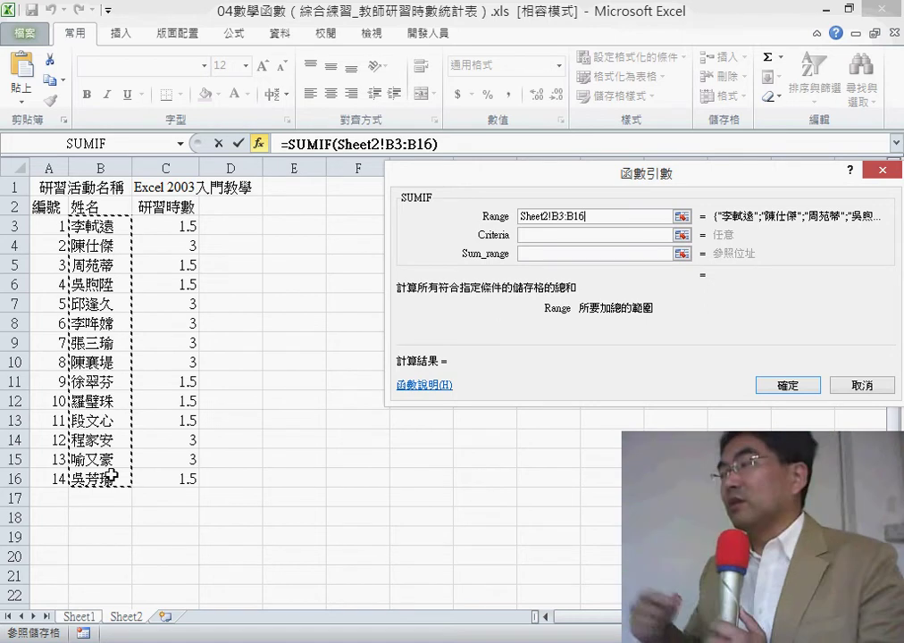
click(542, 235)
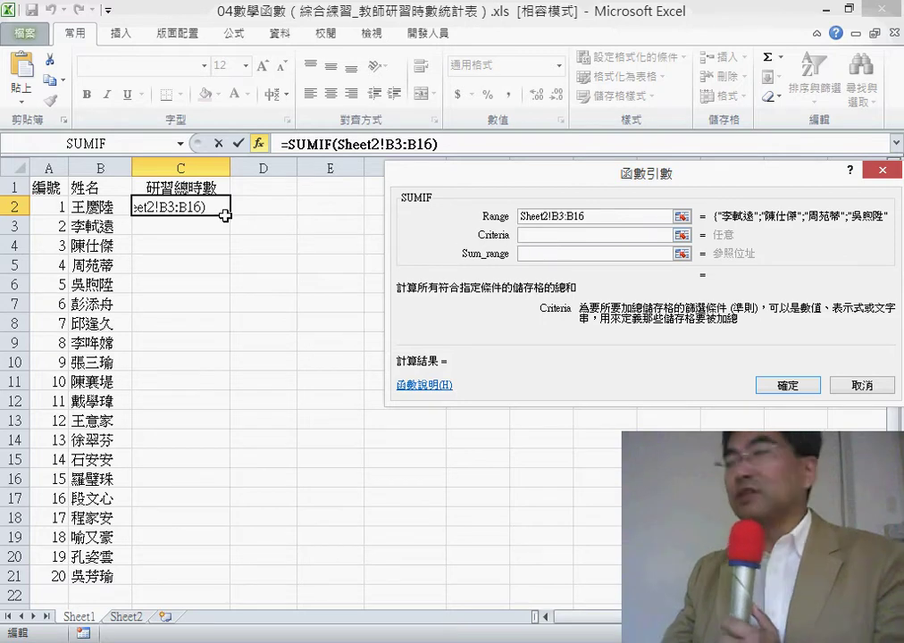
click(98, 207)
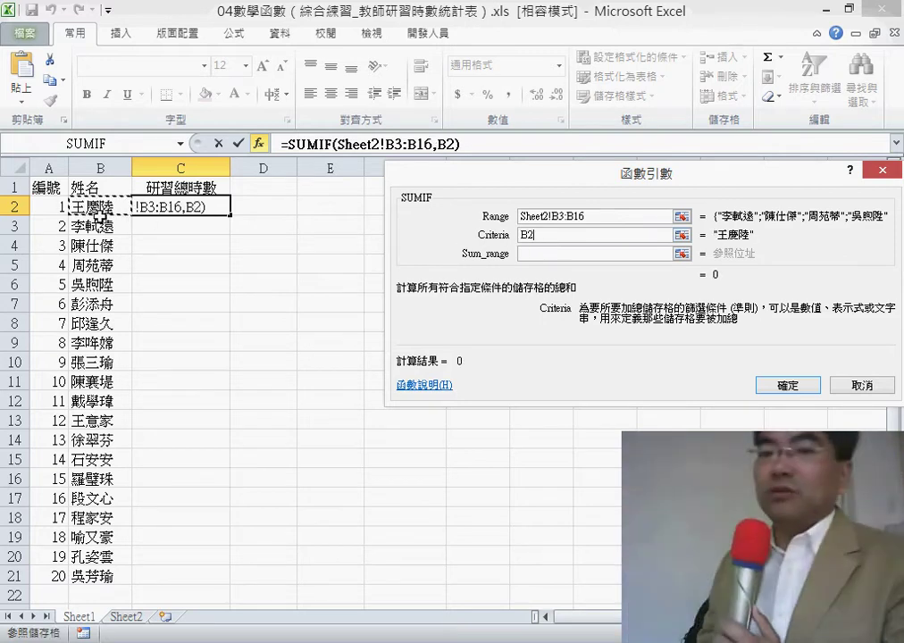
Set Sum_range to Sheet2!C3:C16, giving =SUMIF(Sheet2!B3:B16,B2,Sheet2!C3:C16).
click(543, 254)
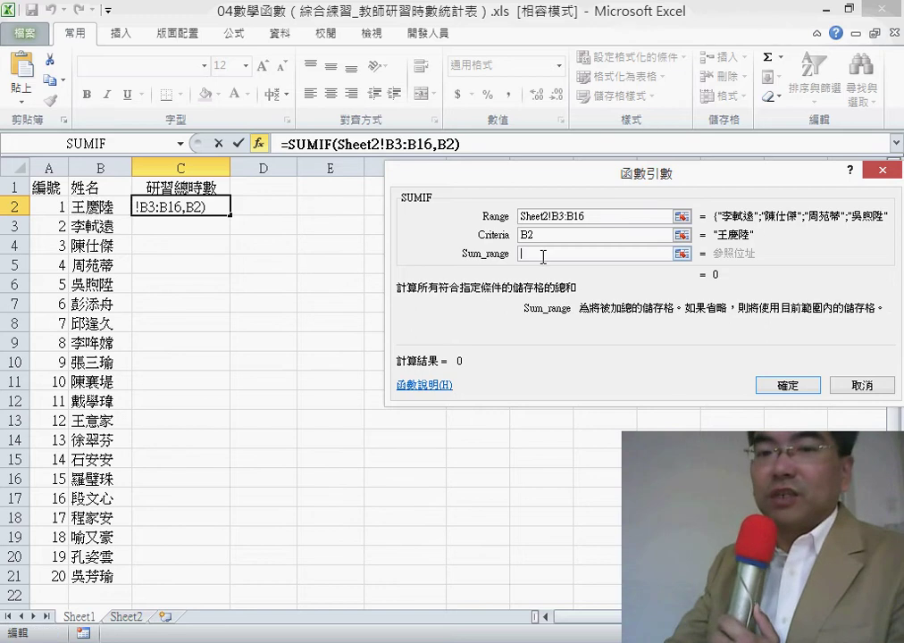
click(126, 618)
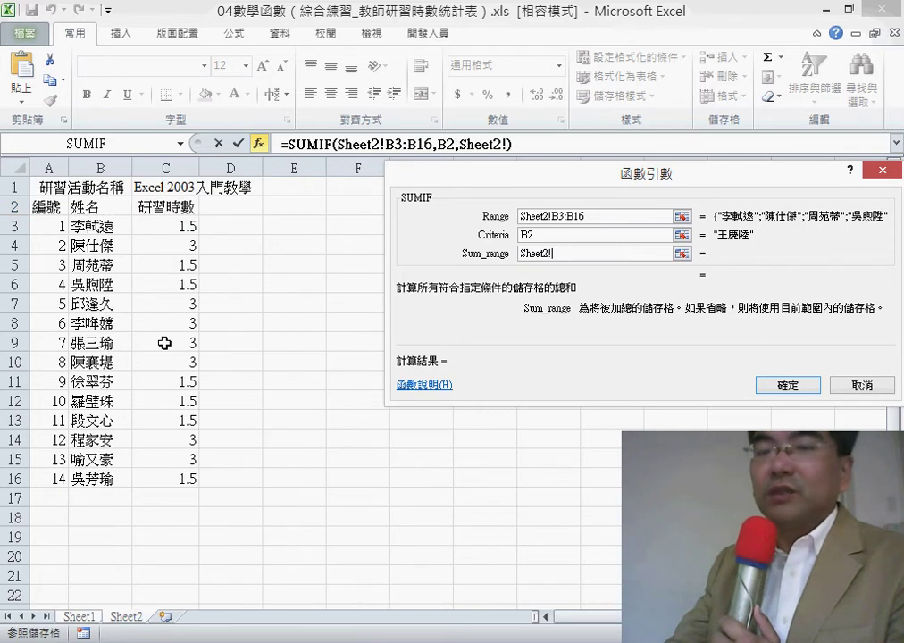
drag(172, 227, 175, 472)
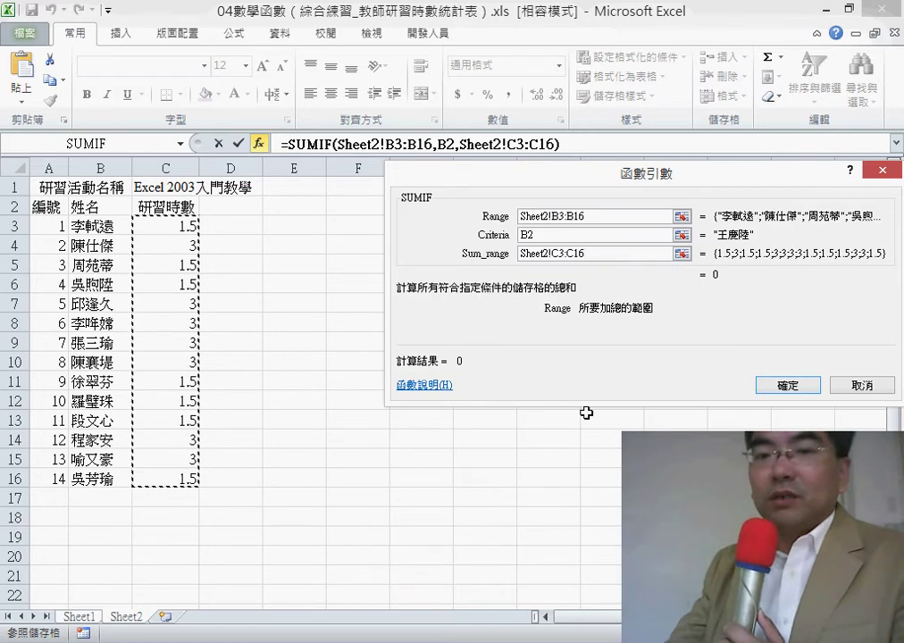
click(549, 235)
click(79, 617)
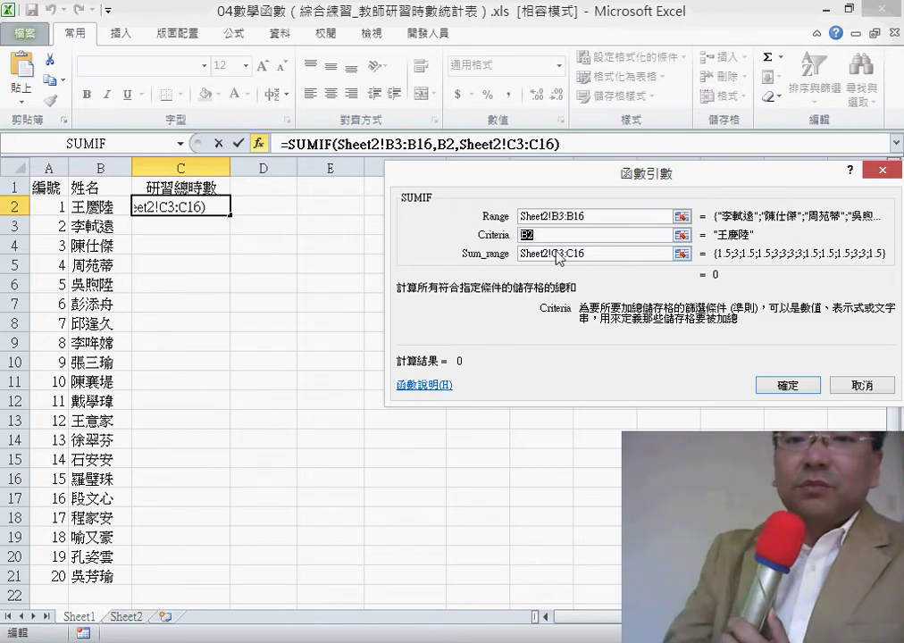
click(553, 235)
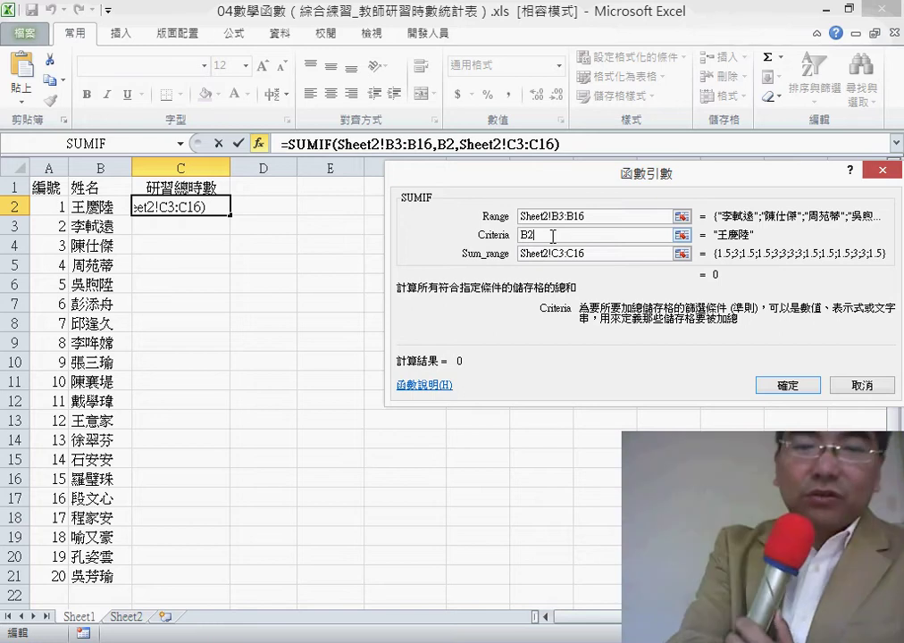
click(593, 216)
Make the ranges row-locked as B$3:B$16 and C$3:C$16, then enter the SUMIF in C2.
double_click(593, 216)
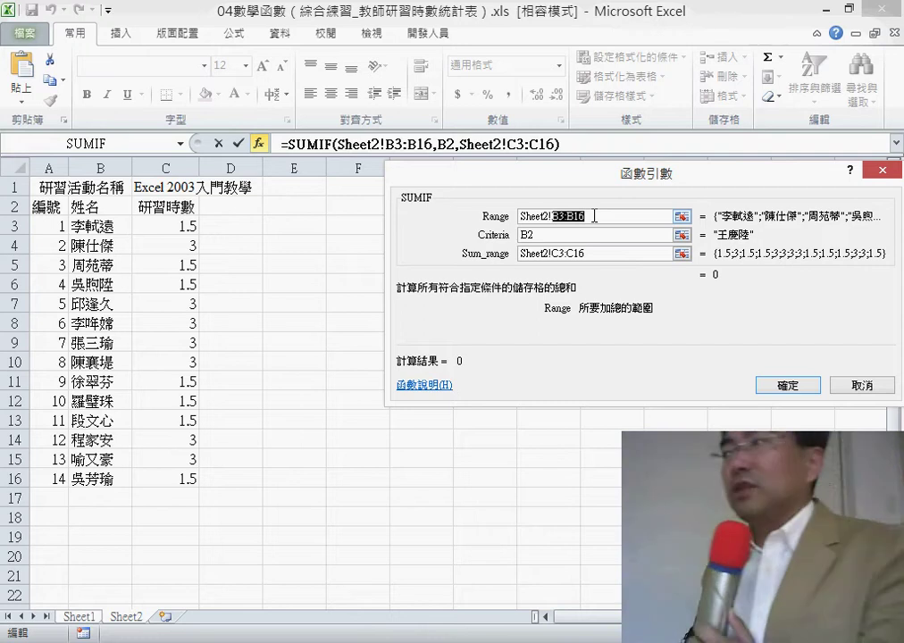
key(F4)
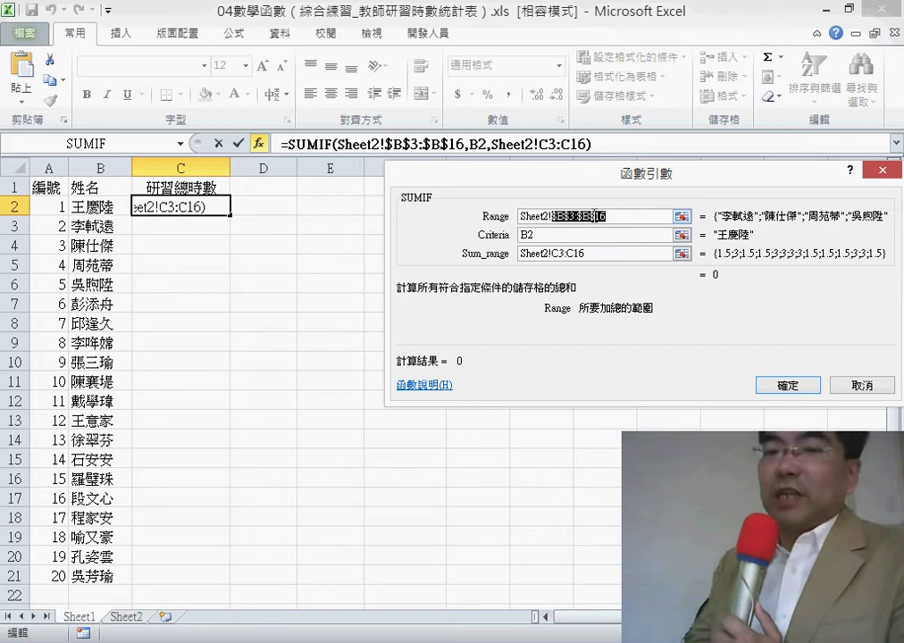
key(F4)
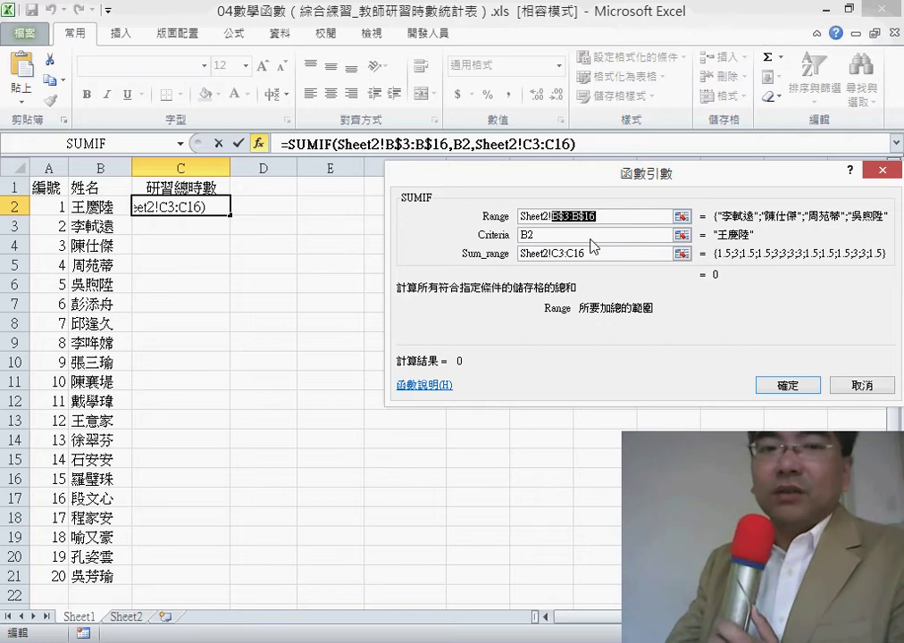
click(593, 255)
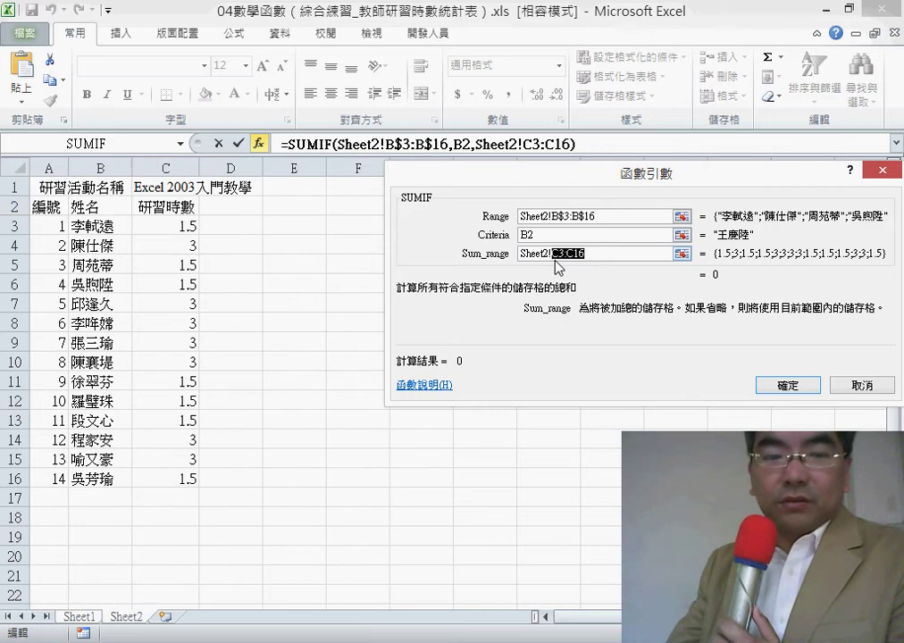
key(F4)
key(F4)
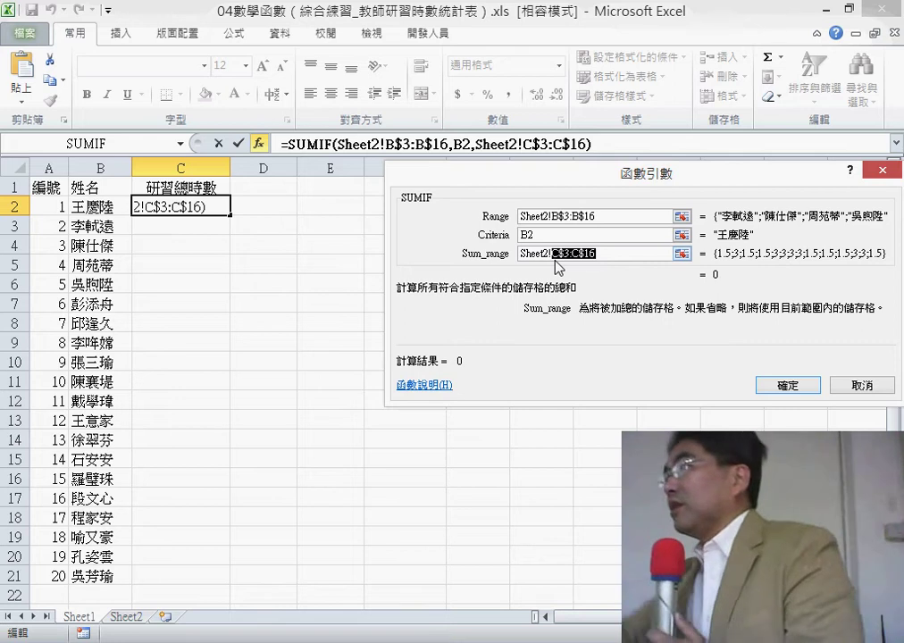
click(798, 387)
Fill the C2 SUMIF down to C21, then go to Sheet2.
drag(229, 216, 240, 579)
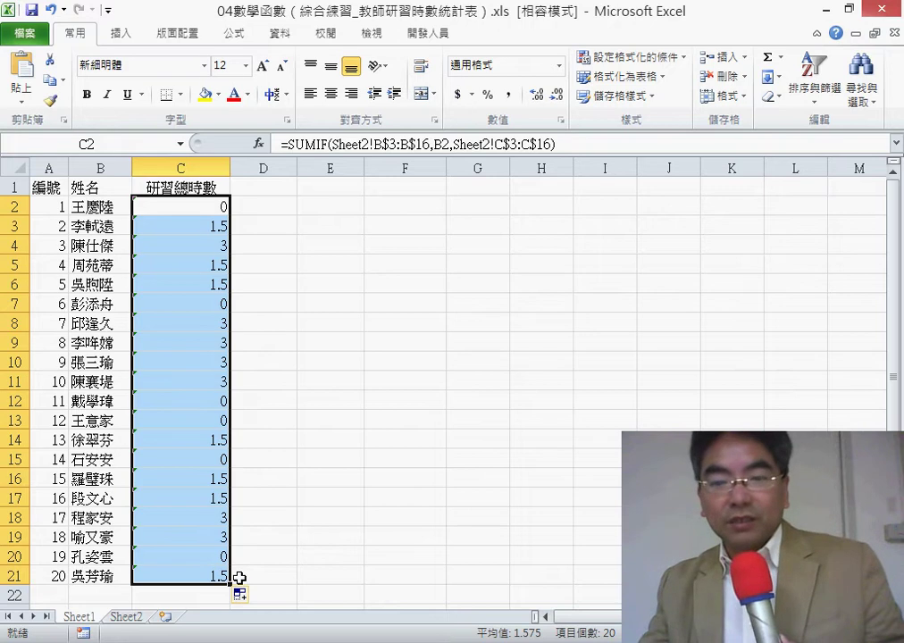
click(121, 618)
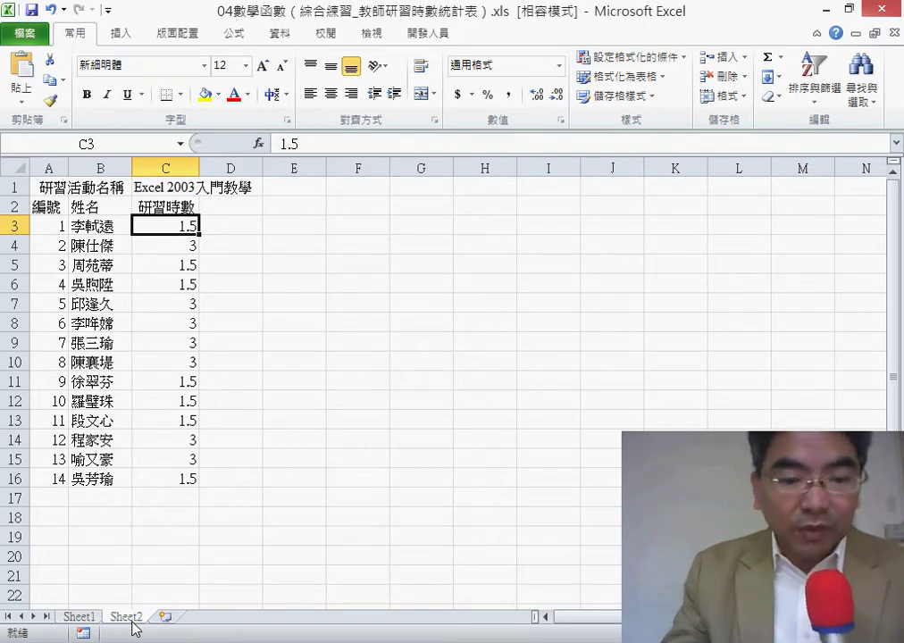
Duplicate Sheet2 and name the copy Sheet3.
drag(134, 618, 197, 618)
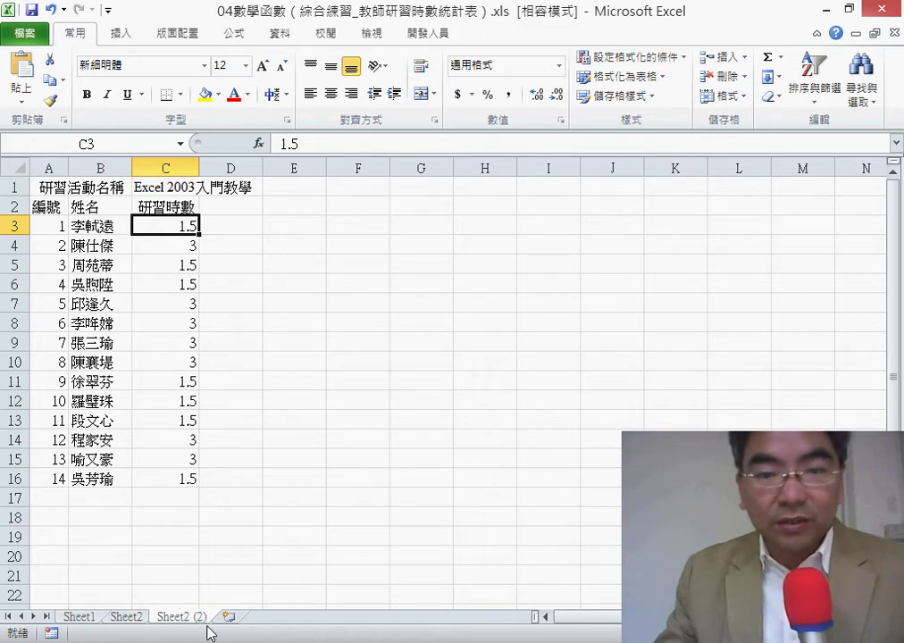
click(189, 619)
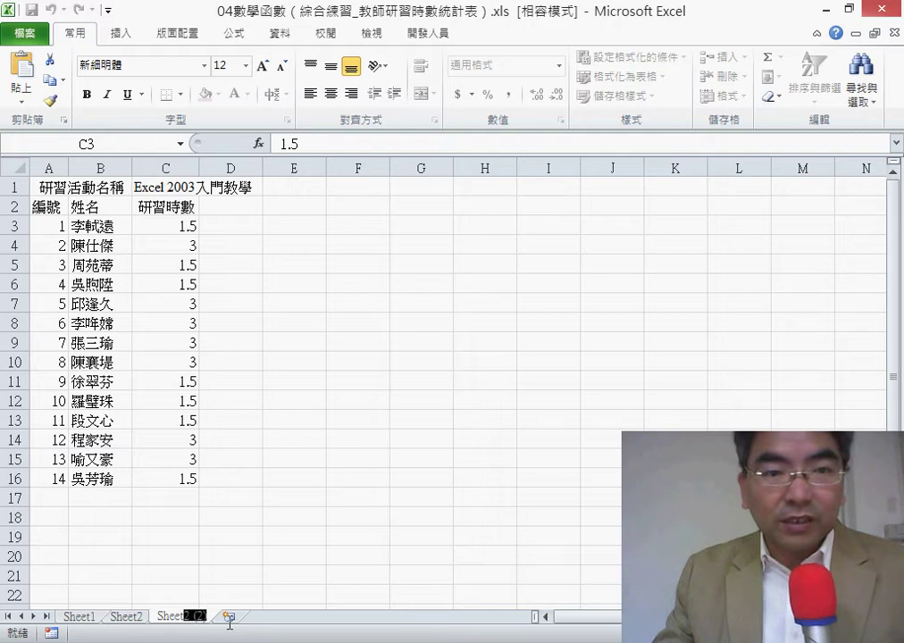
text(3)
key(Return)
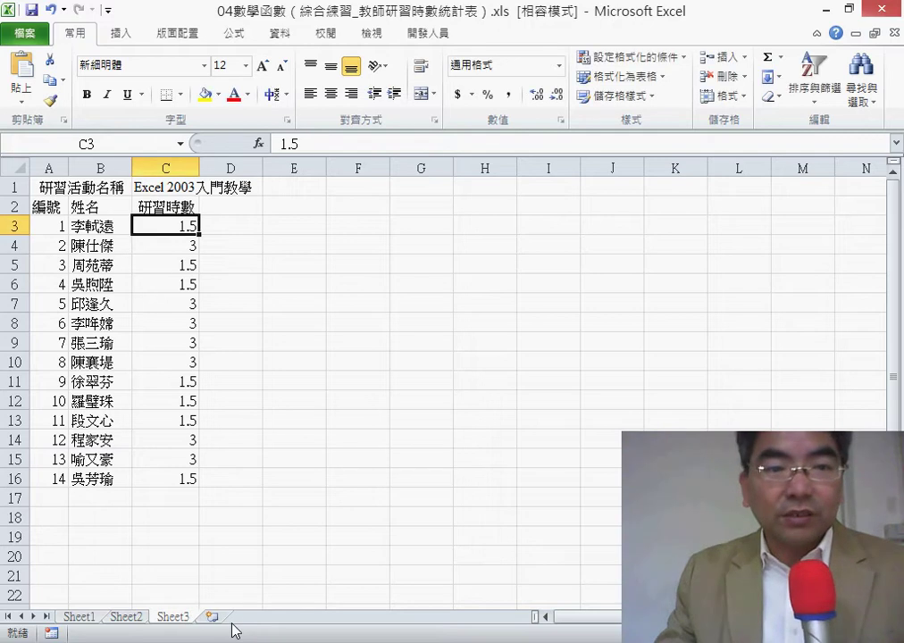
Change the C1 title on Sheet3 from Excel 2003入門教學 to Excel 2003進階教學.
click(166, 185)
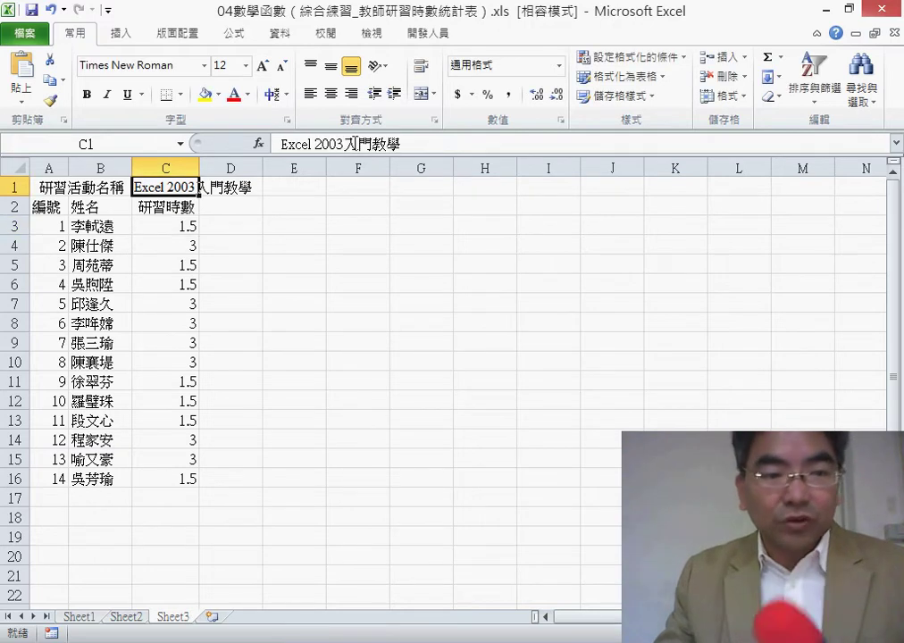
drag(344, 144, 362, 144)
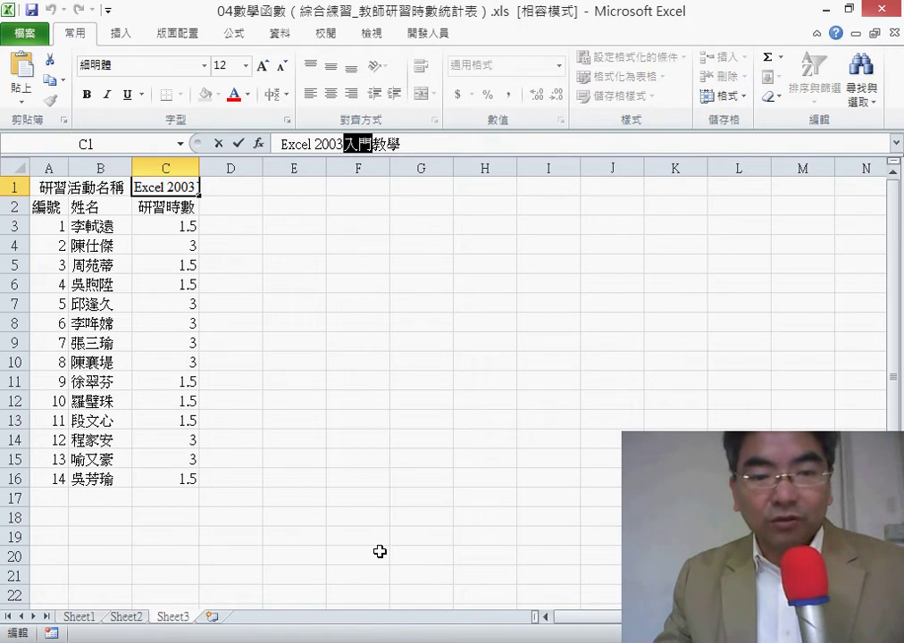
text(rup)
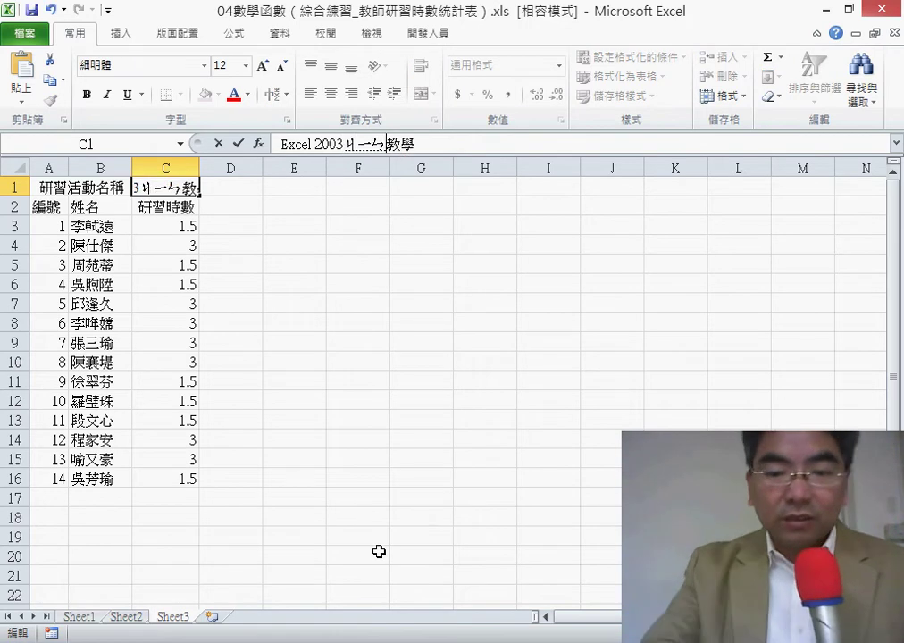
text(4)
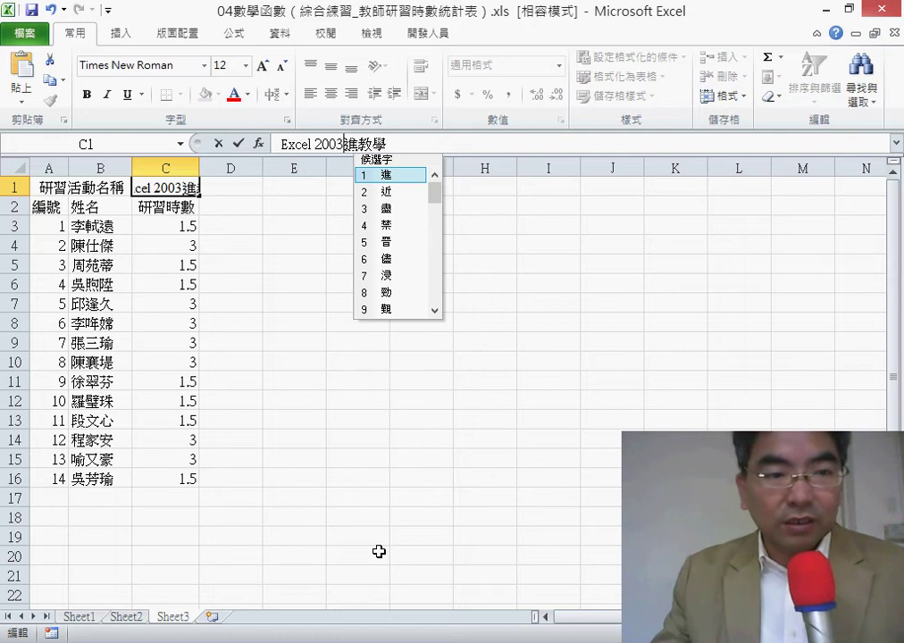
text(vu/6)
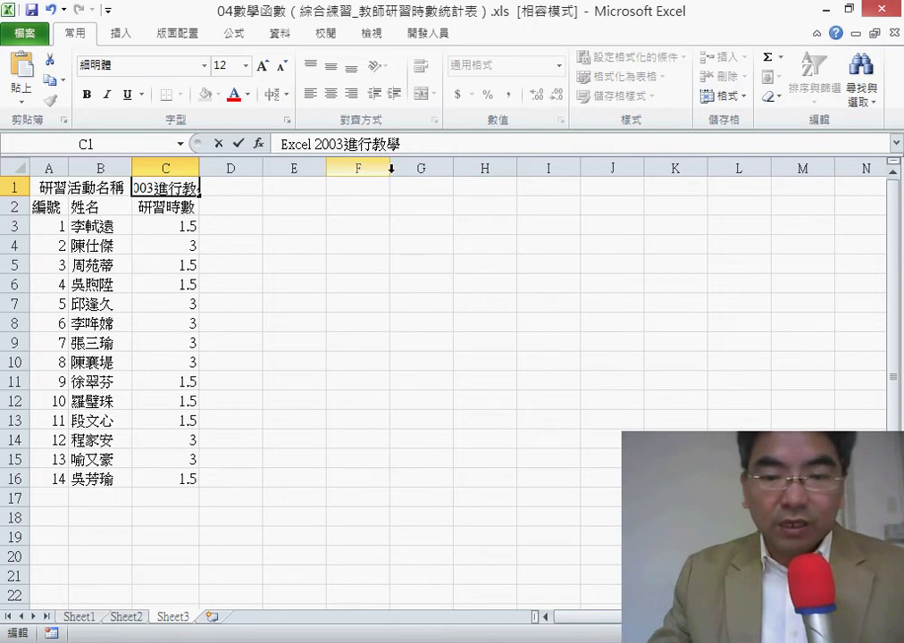
key(shift+Left)
text(ru)
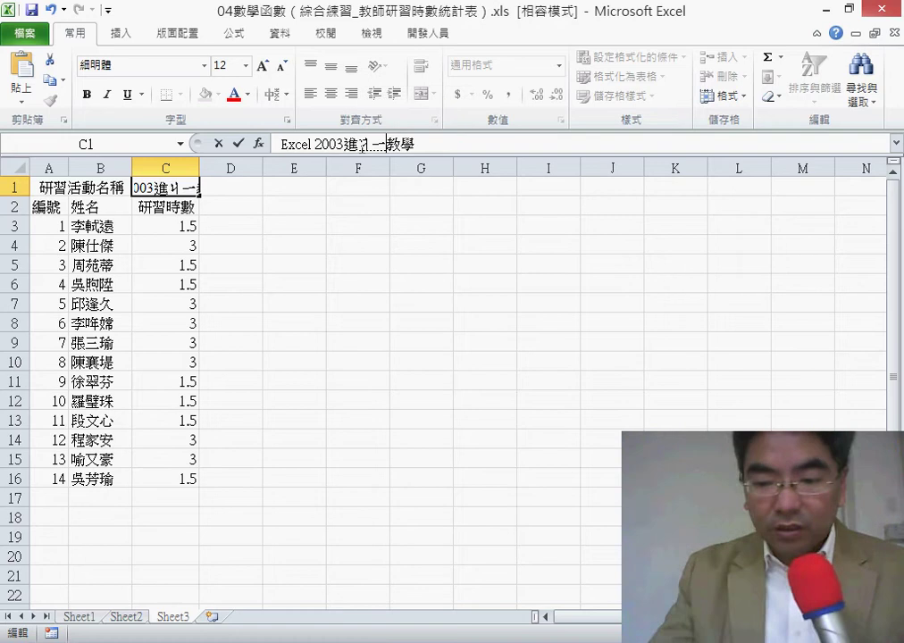
text(,)
key(space)
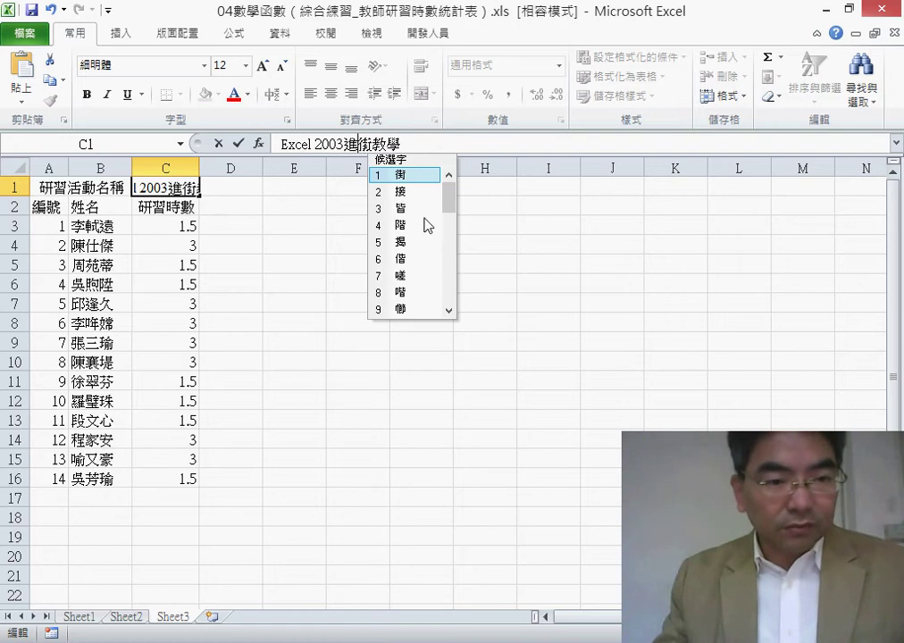
click(411, 225)
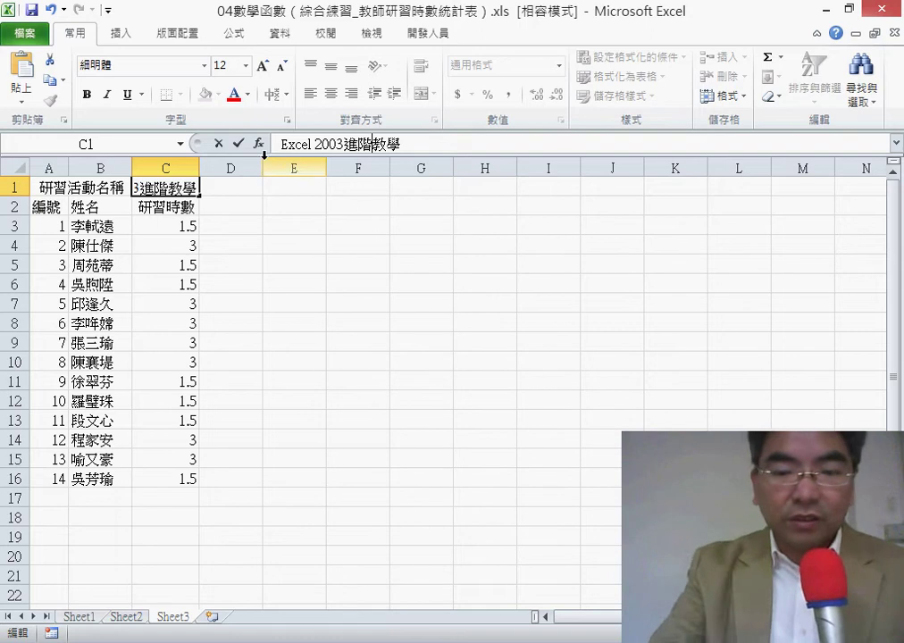
click(237, 142)
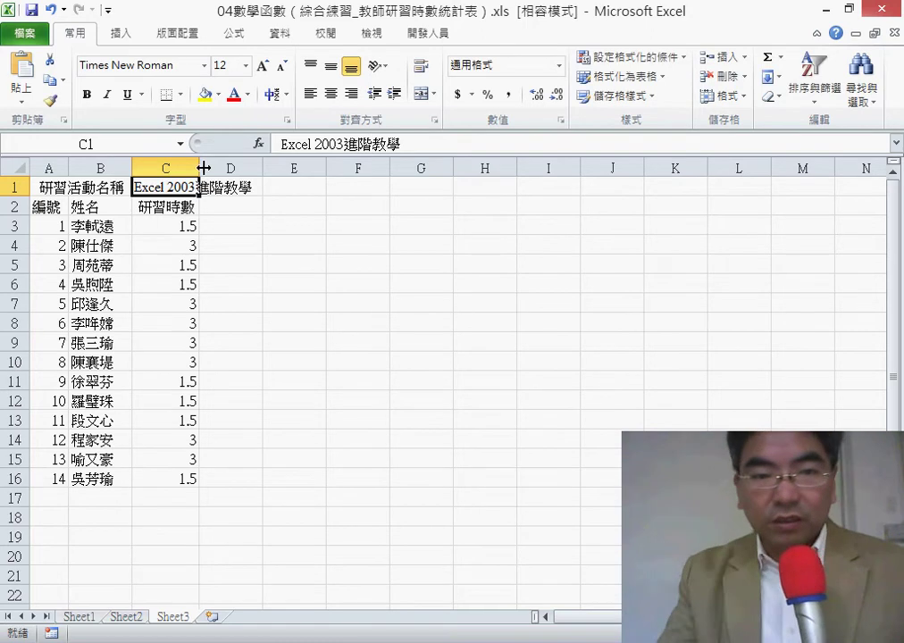
Delete the participant rows 3 and 16 from Sheet3.
click(14, 226)
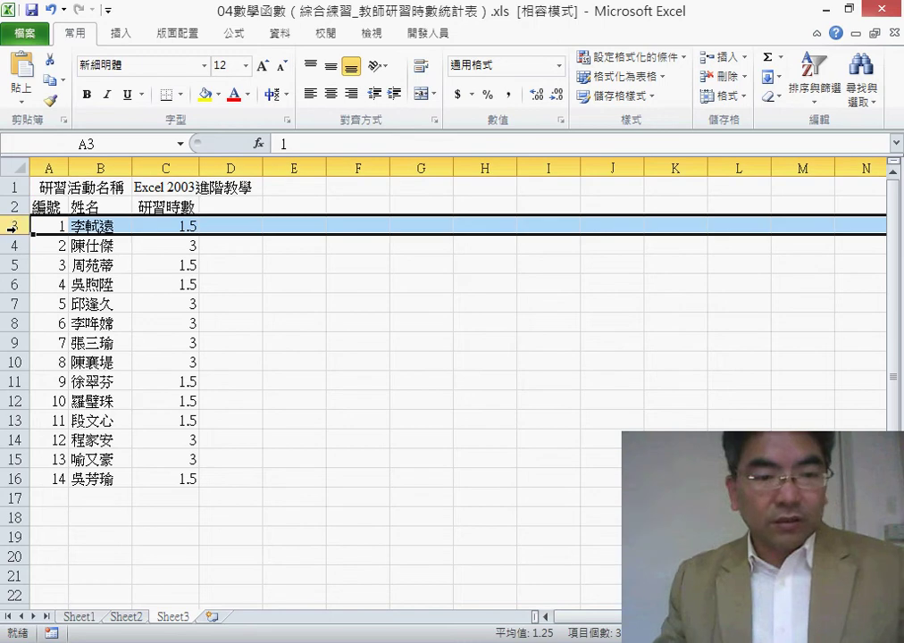
ctrl+click(12, 479)
right_click(140, 477)
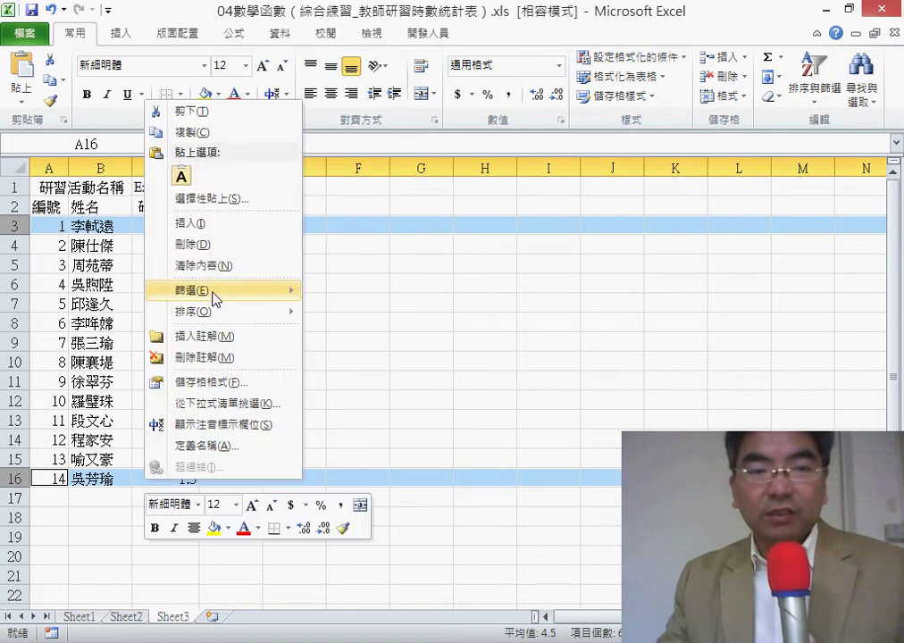
click(210, 244)
Renumber the IDs in A3:A14 as a 1 to 12 series.
drag(49, 225, 81, 438)
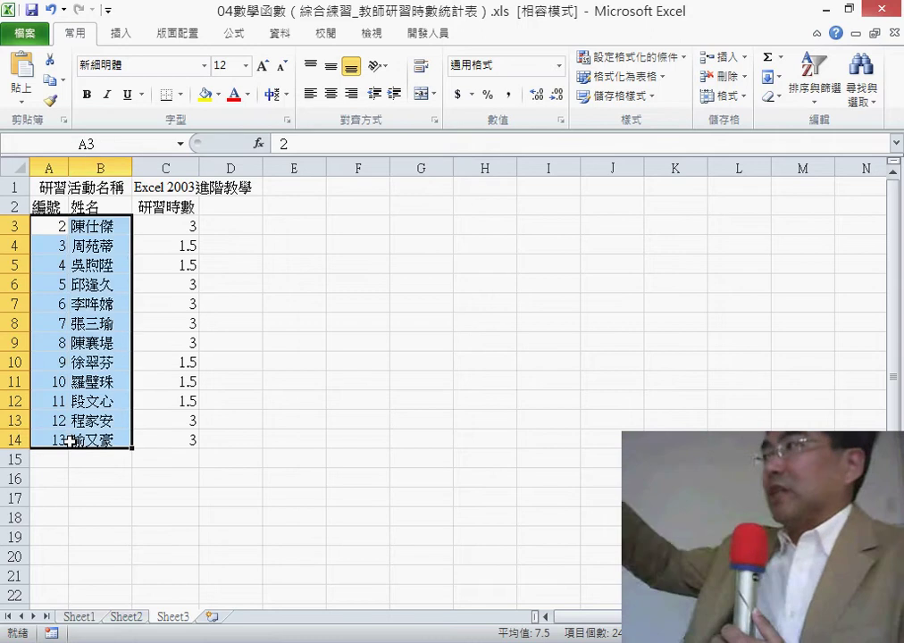
click(89, 439)
click(55, 225)
drag(55, 225, 65, 438)
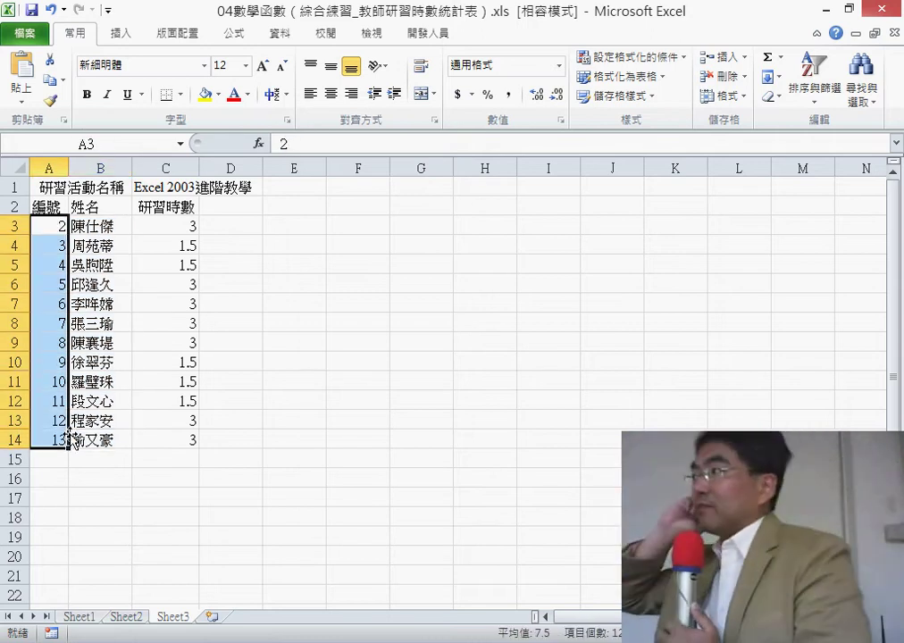
key(BackSpace)
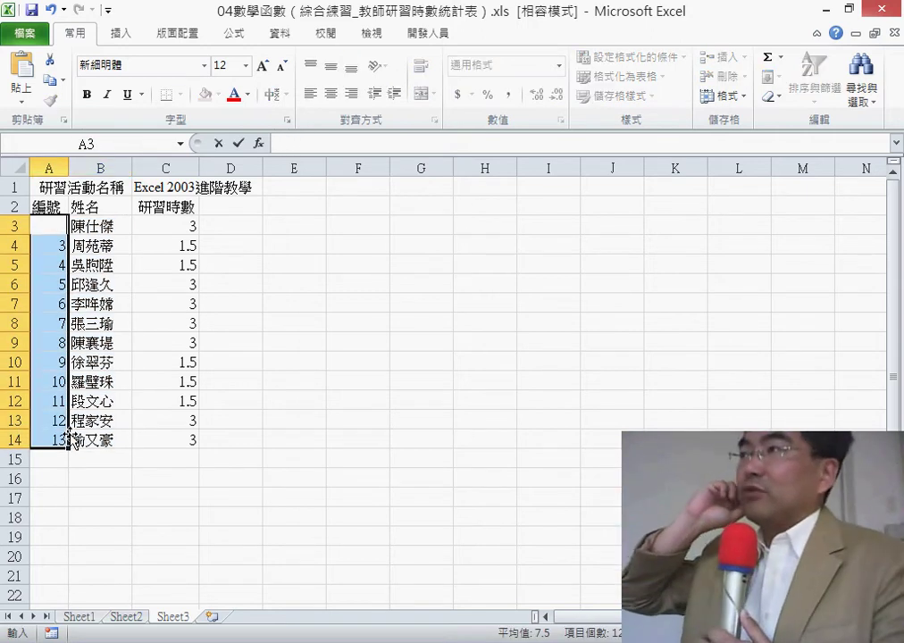
click(59, 276)
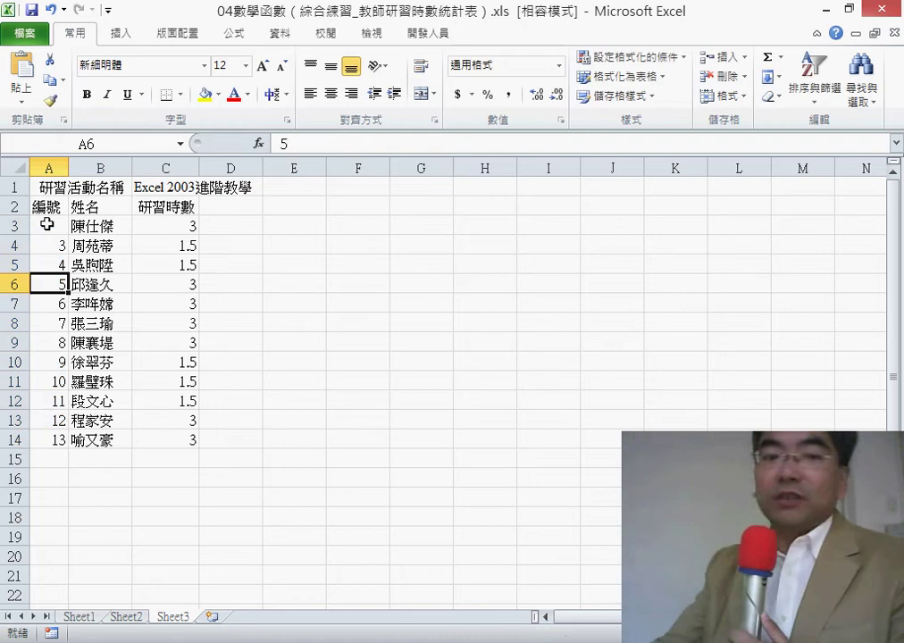
drag(46, 224, 68, 440)
key(Delete)
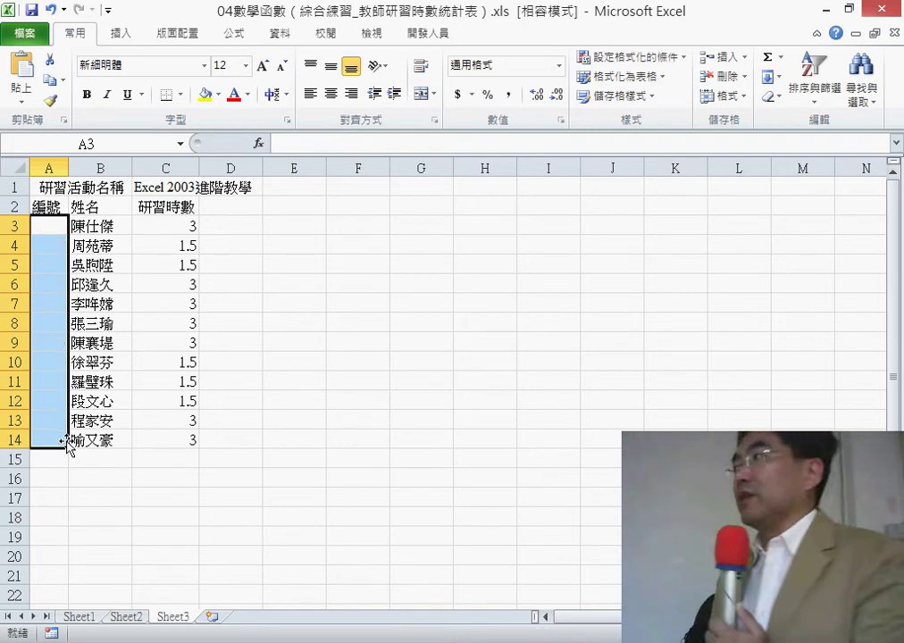
click(48, 230)
text(1)
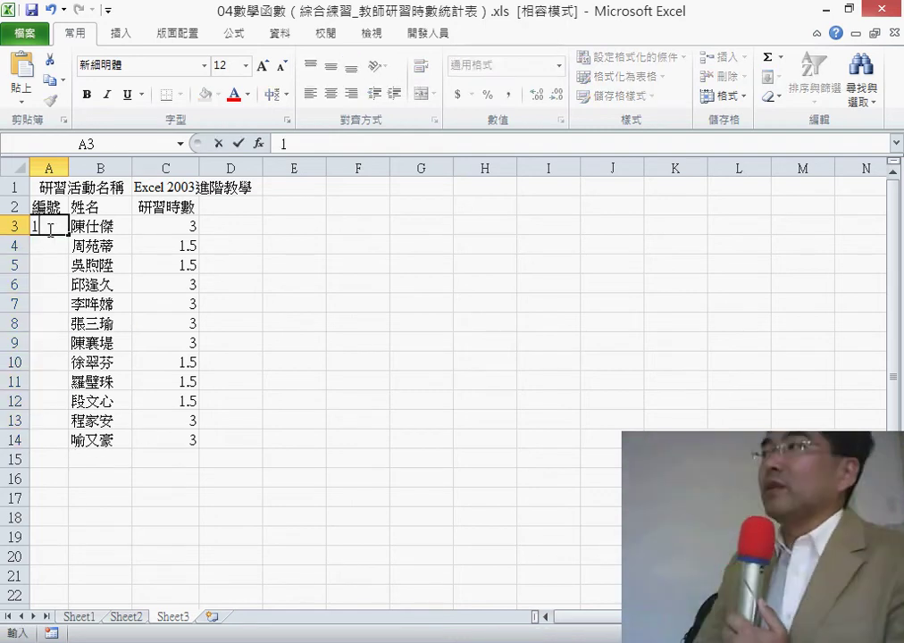
drag(67, 238, 81, 458)
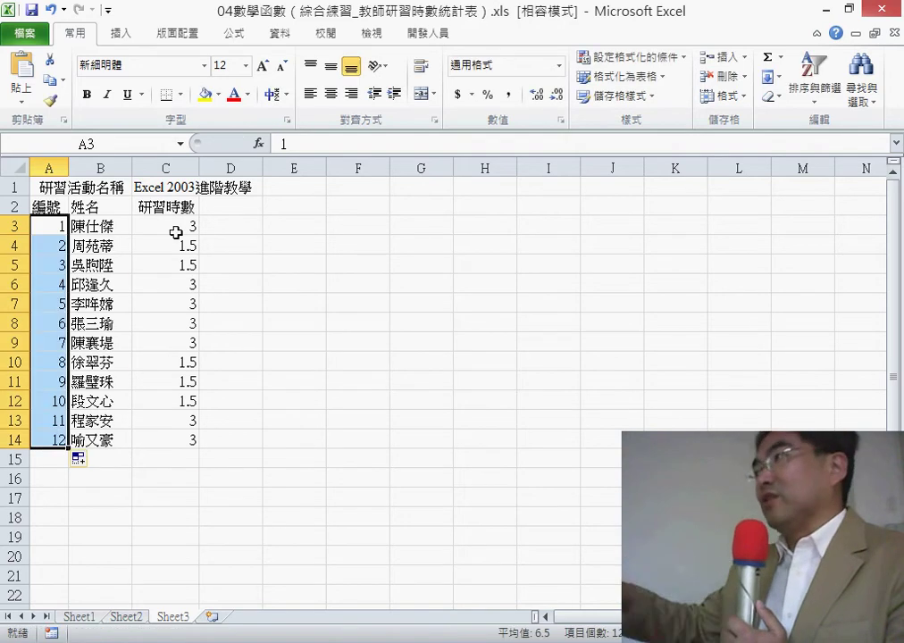
mouse_move(179, 228)
mouse_down()
mouse_move(189, 459)
mouse_move(190, 441)
mouse_up()
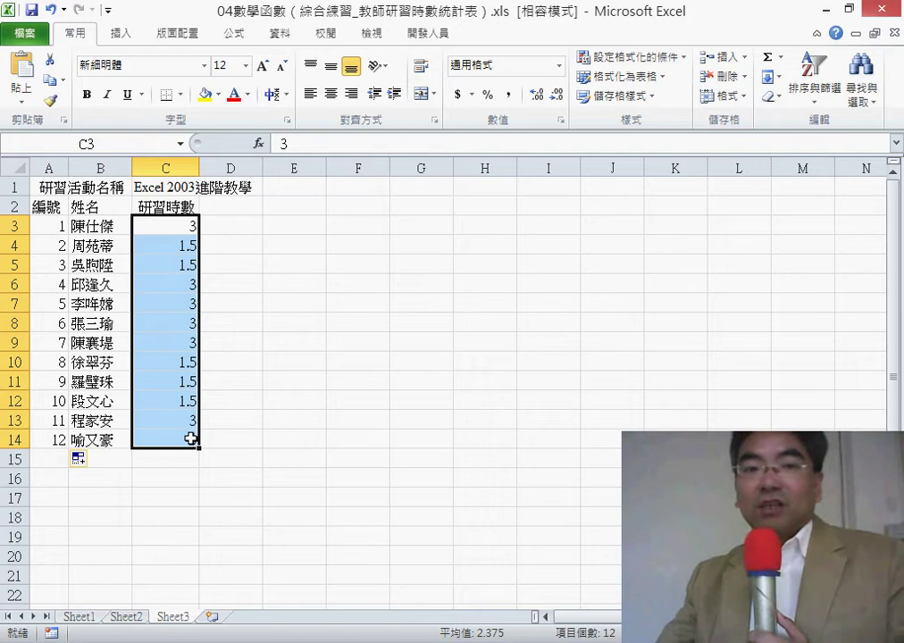
Set all twelve training-hours values in C3:C14 to 2, then return to Sheet1.
key(Delete)
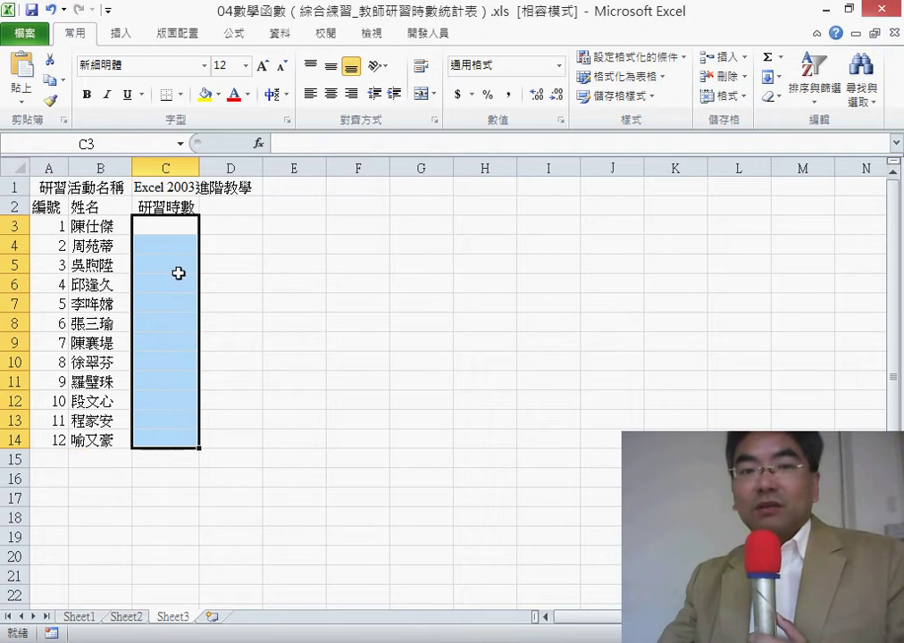
click(176, 223)
text(2)
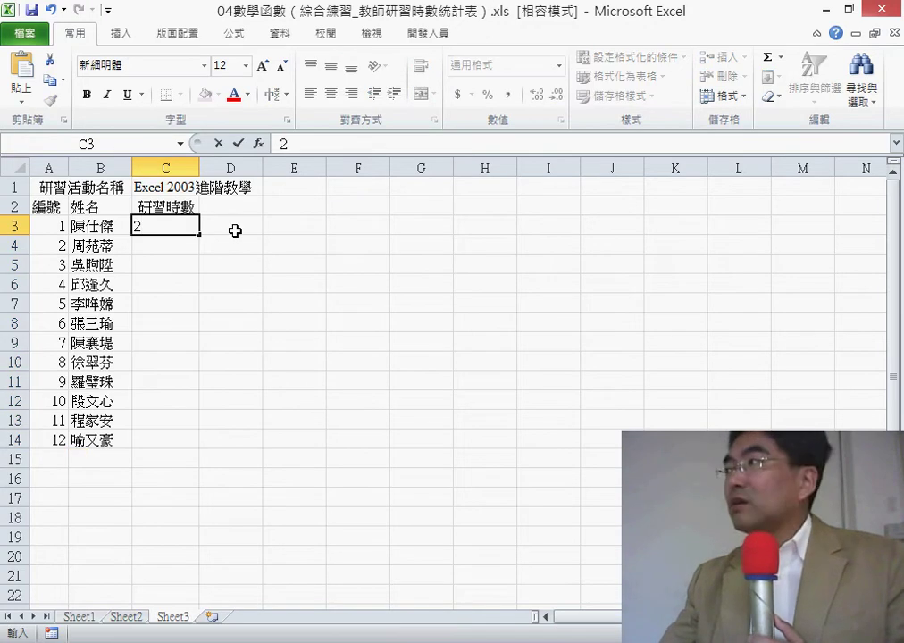
drag(204, 236, 204, 453)
click(345, 403)
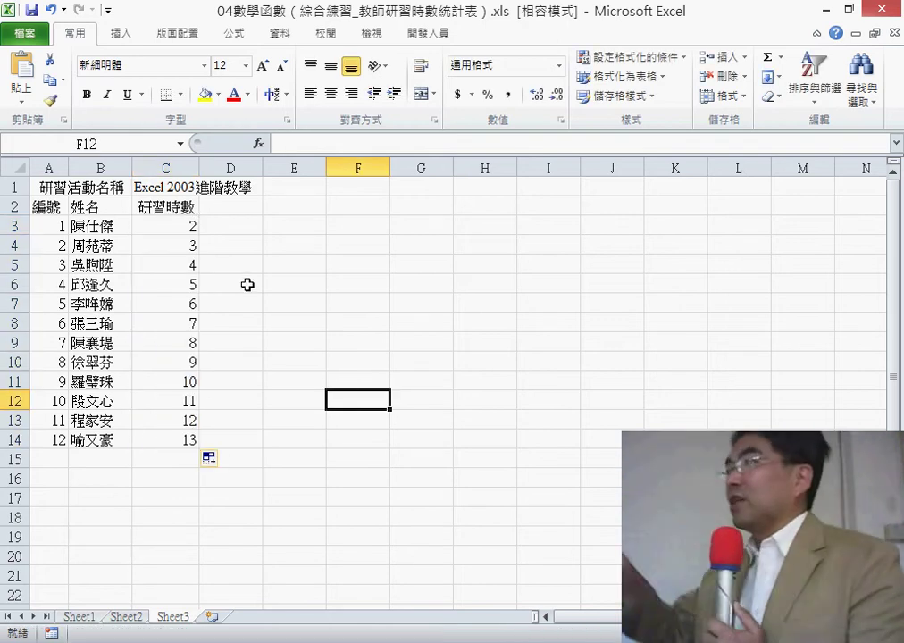
click(188, 227)
drag(199, 235, 204, 453)
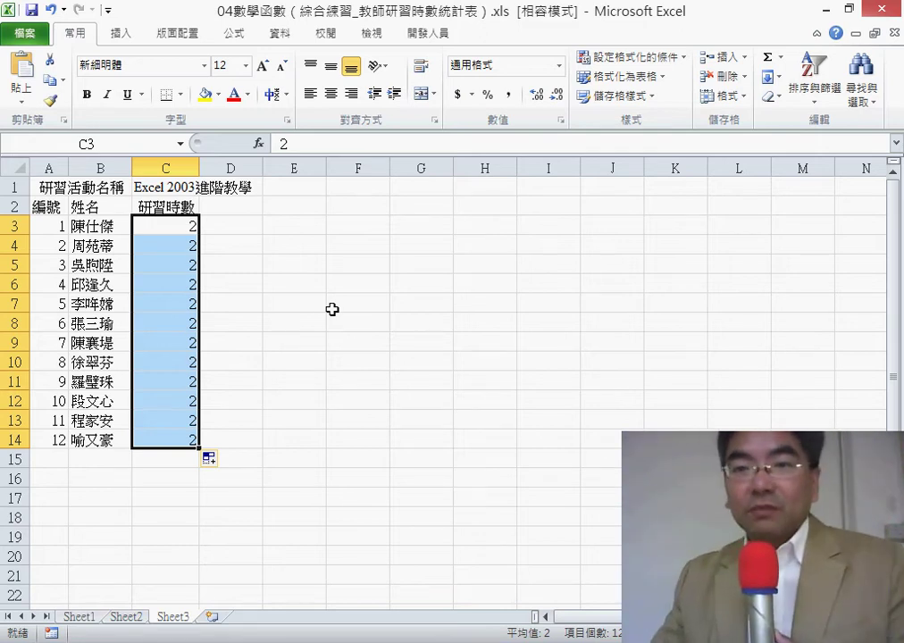
click(86, 615)
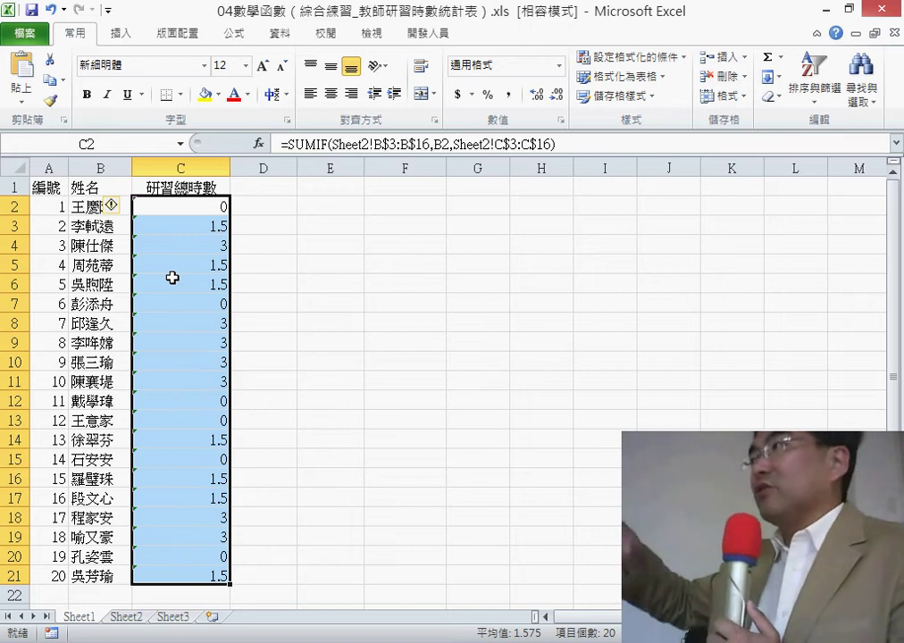
Copy C2's SUMIF expression and paste it after a + as a second term.
click(284, 144)
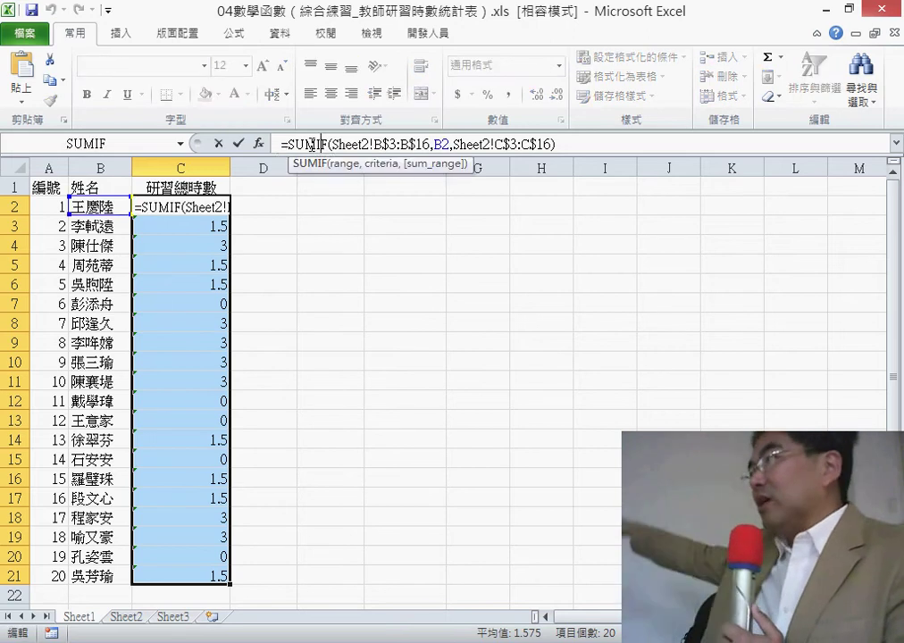
drag(288, 143, 555, 144)
right_click(532, 143)
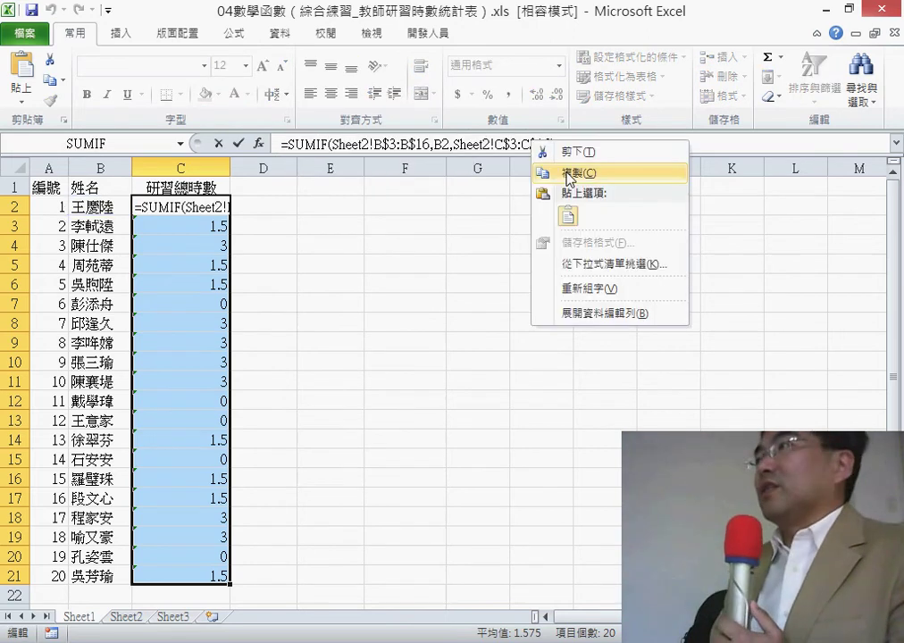
click(541, 172)
click(608, 146)
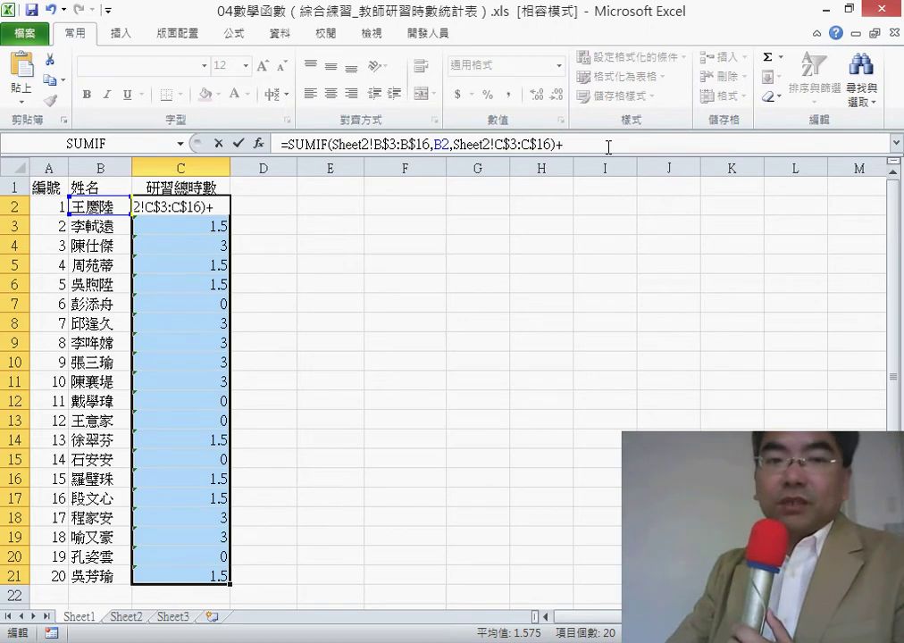
key(ctrl+v)
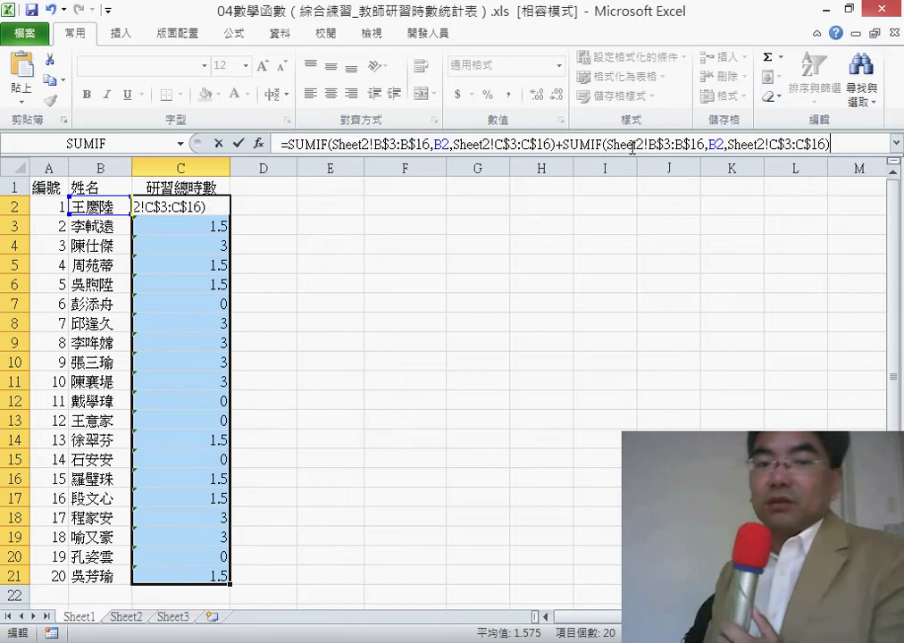
Point the second SUMIF to Sheet3!B$3:B$14 and C$3:C$14, then commit the formula.
drag(643, 143, 636, 143)
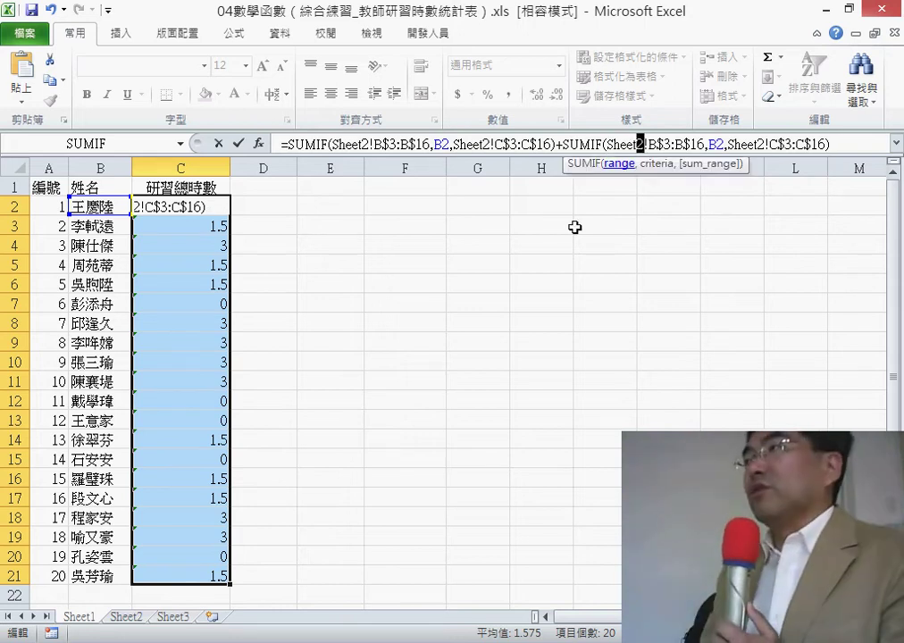
text(3)
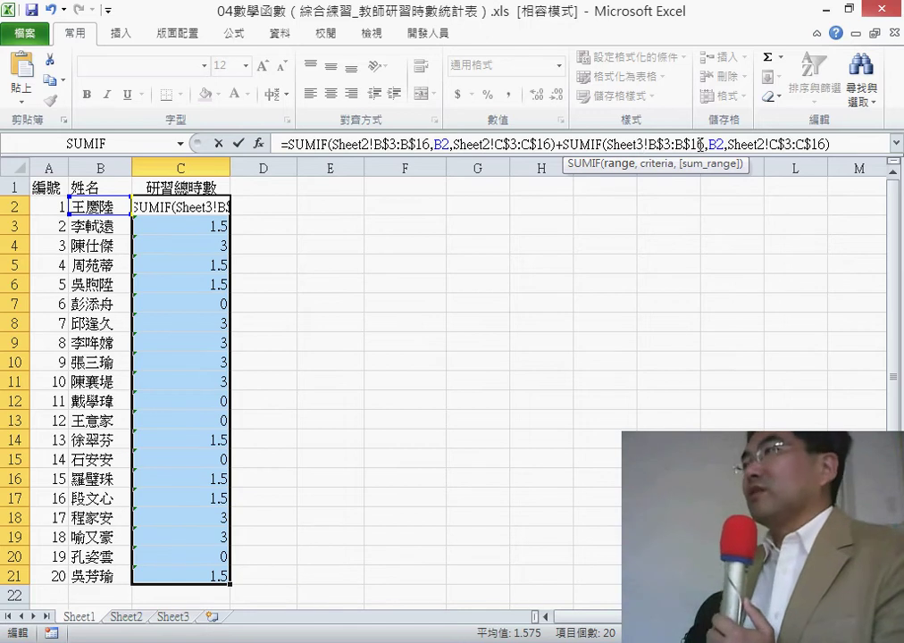
drag(699, 144, 705, 144)
text(4)
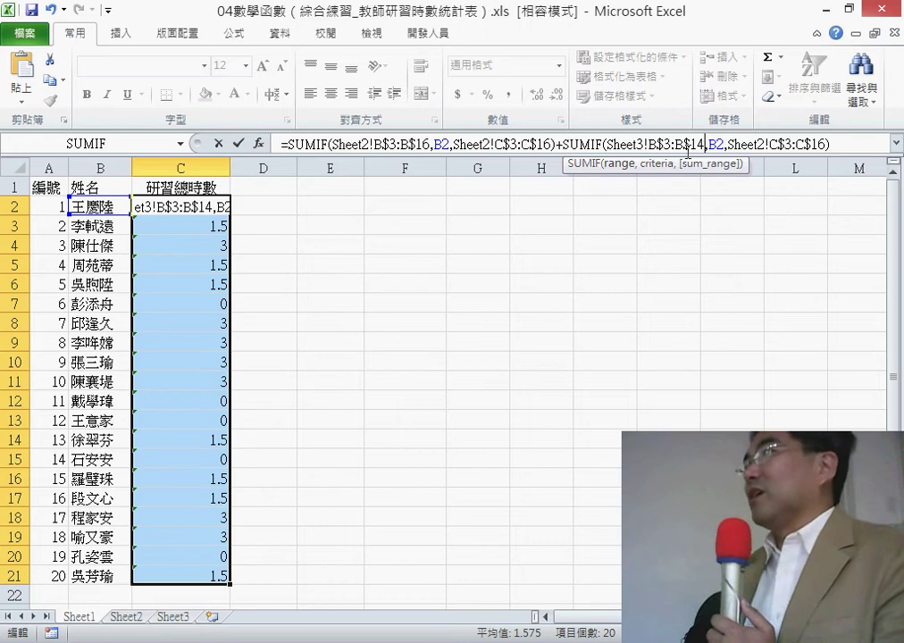
click(764, 144)
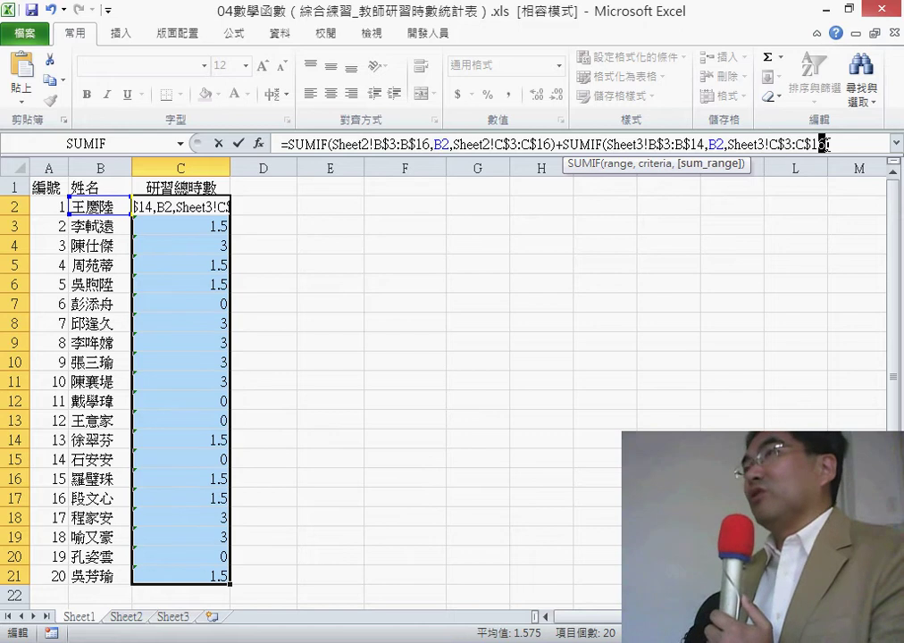
text(4))
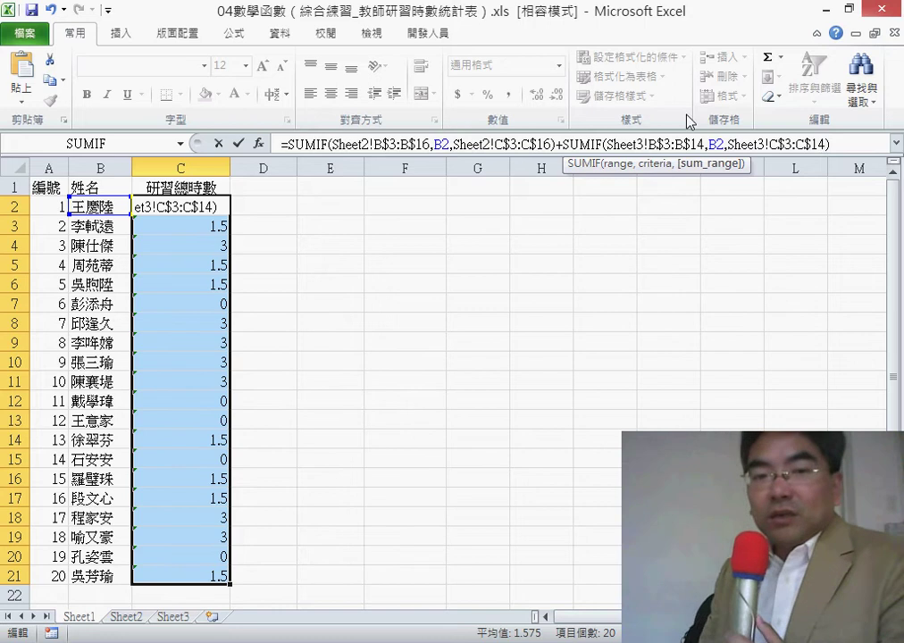
key(Return)
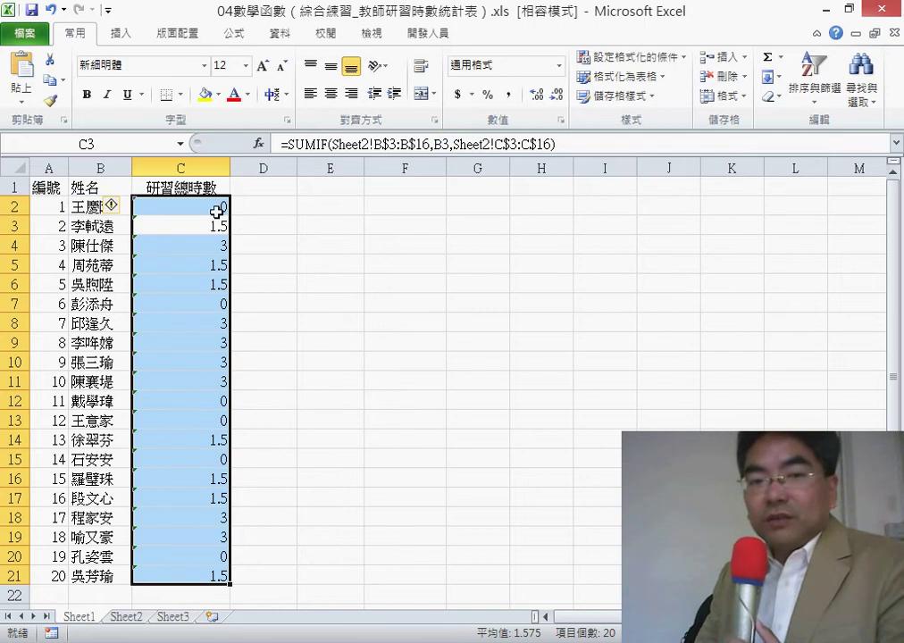
Fill the combined two-sheet formula from C2 down to C21, then minimize Excel.
click(216, 212)
drag(230, 215, 239, 585)
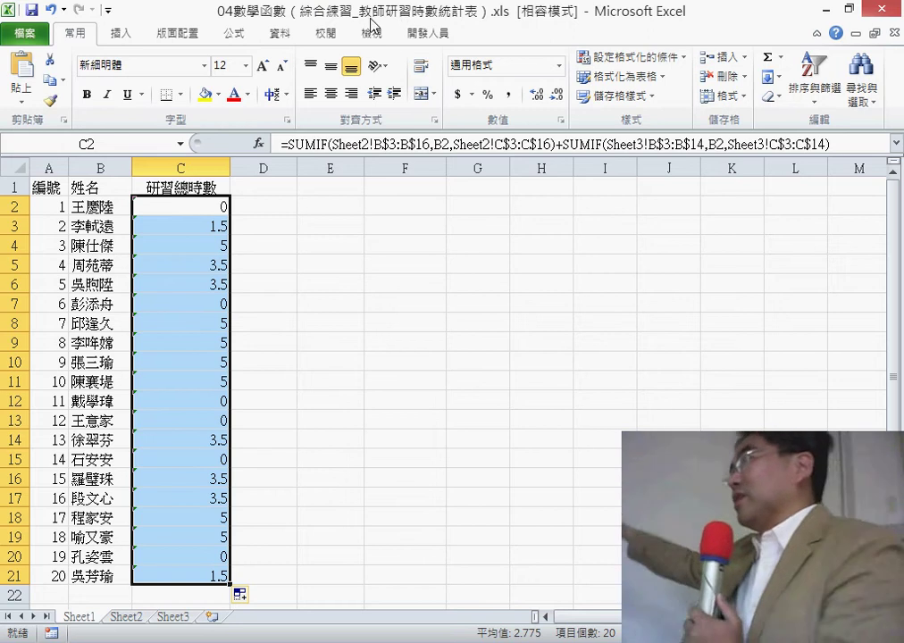
click(827, 11)
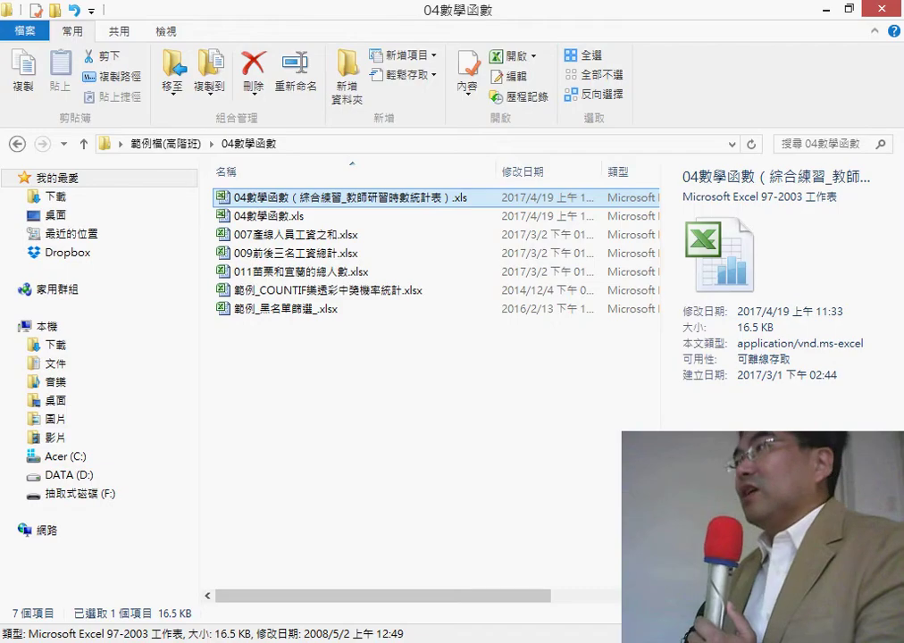
Select 007產線人員工資之和.xlsx in the 04數學函數 folder.
click(348, 241)
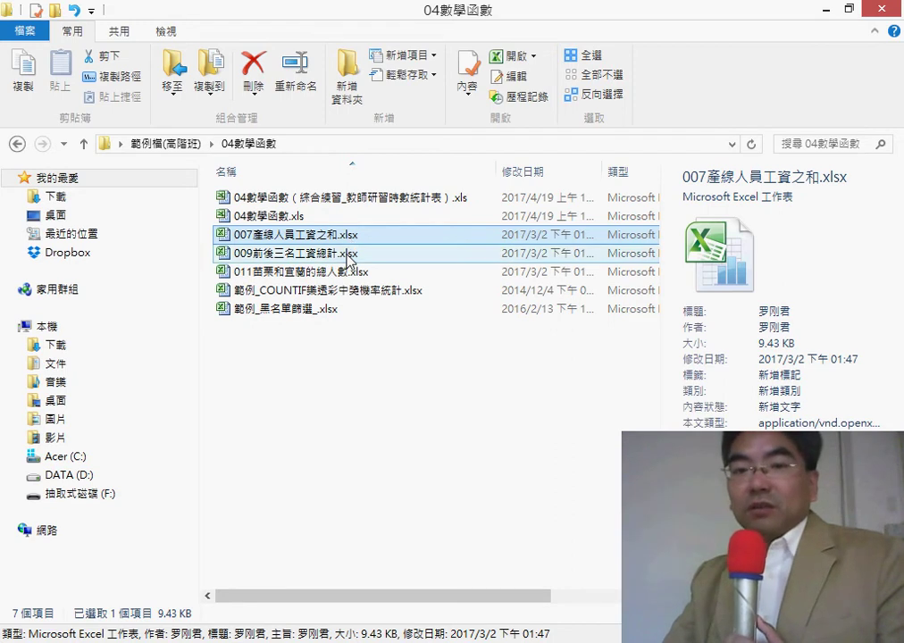
Open 007產線人員工資之和.xlsx in Excel, then select E2 and the department cells A2:A11.
double_click(327, 235)
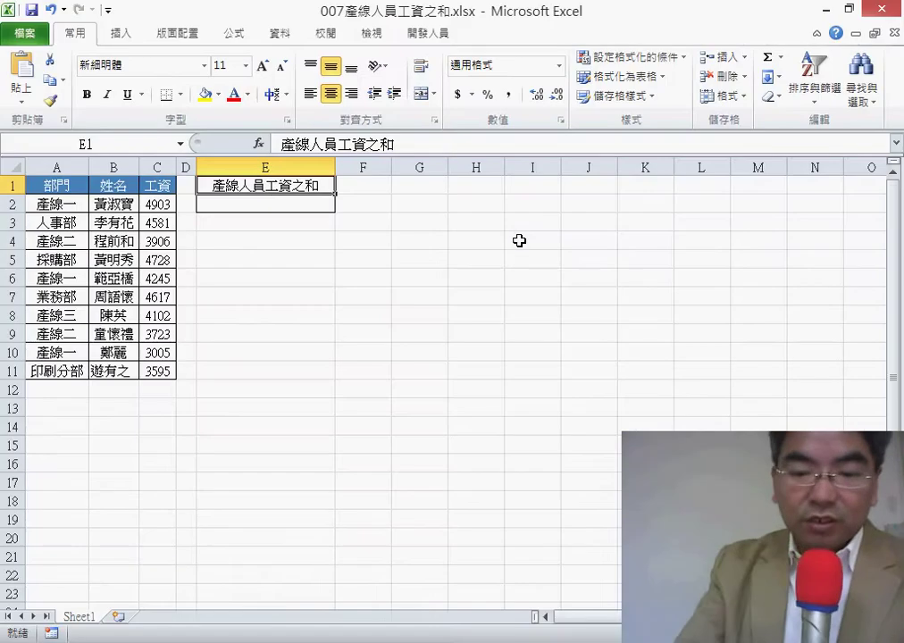
click(294, 208)
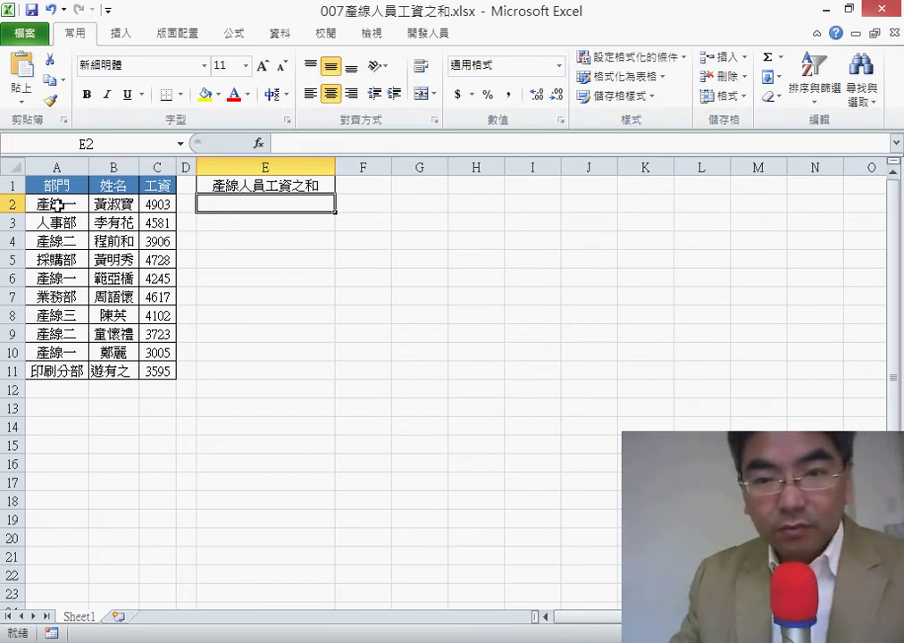
drag(55, 204, 75, 370)
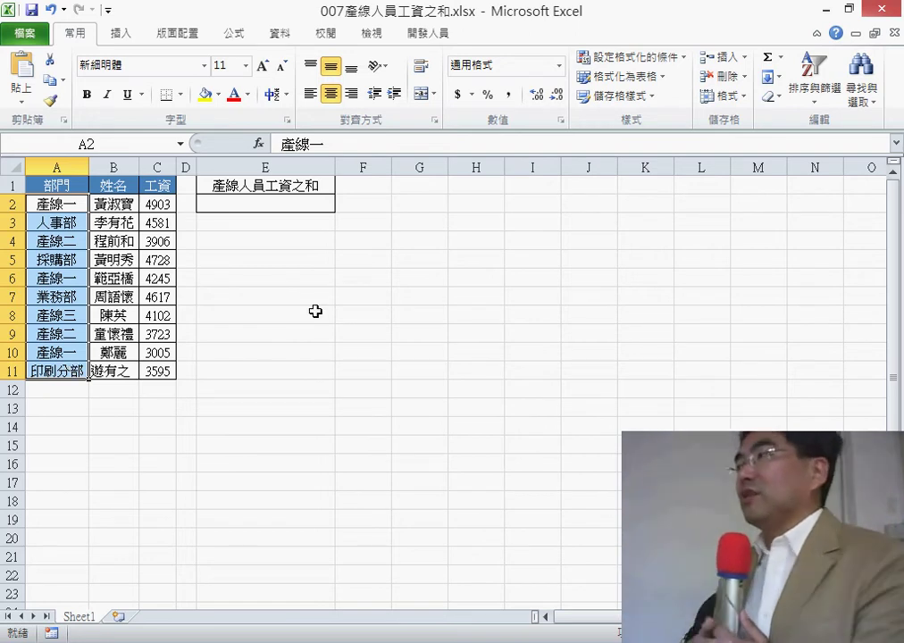
Start a SUMIF in E2 with A2:A11 as its range.
click(265, 206)
click(258, 143)
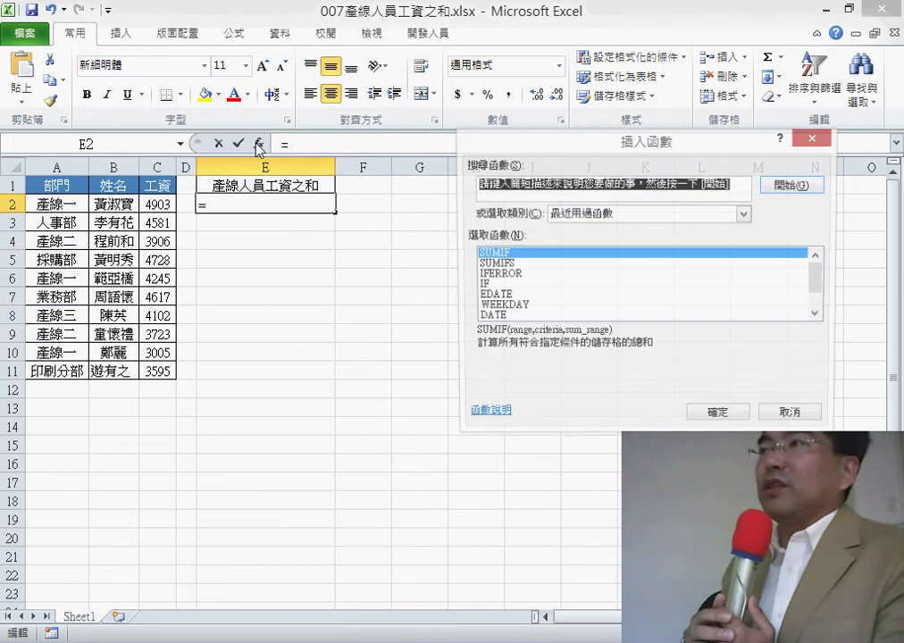
click(722, 417)
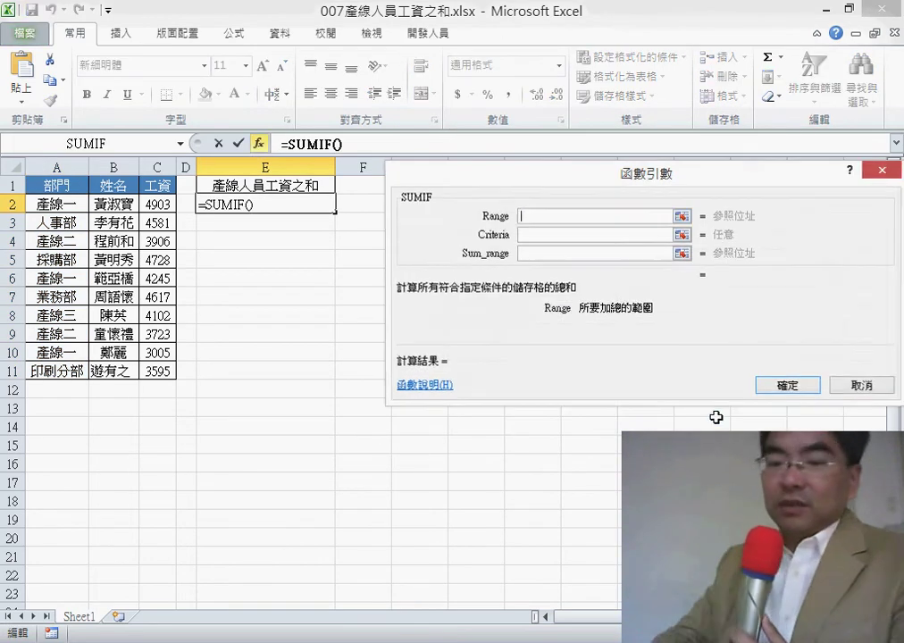
drag(70, 203, 67, 370)
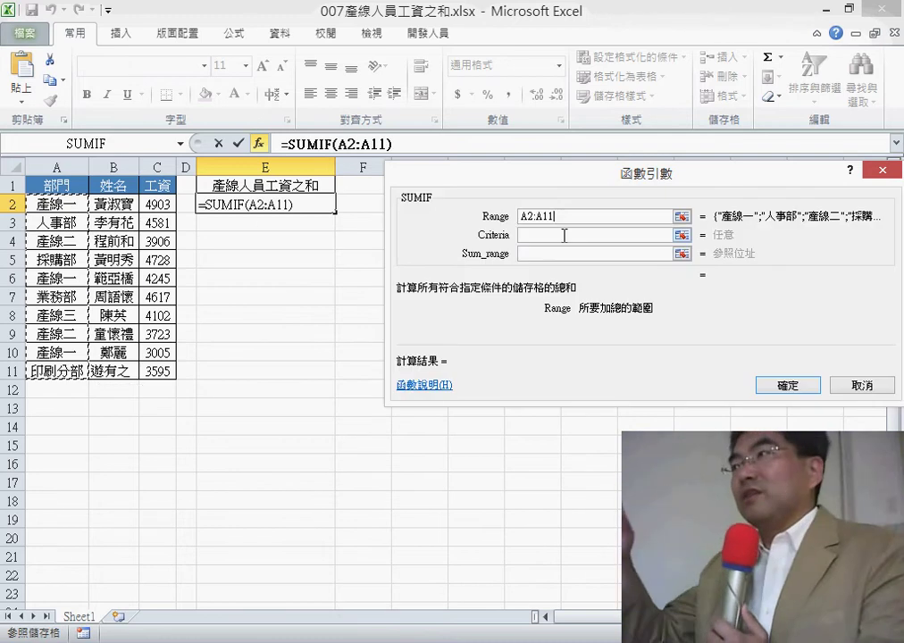
click(565, 235)
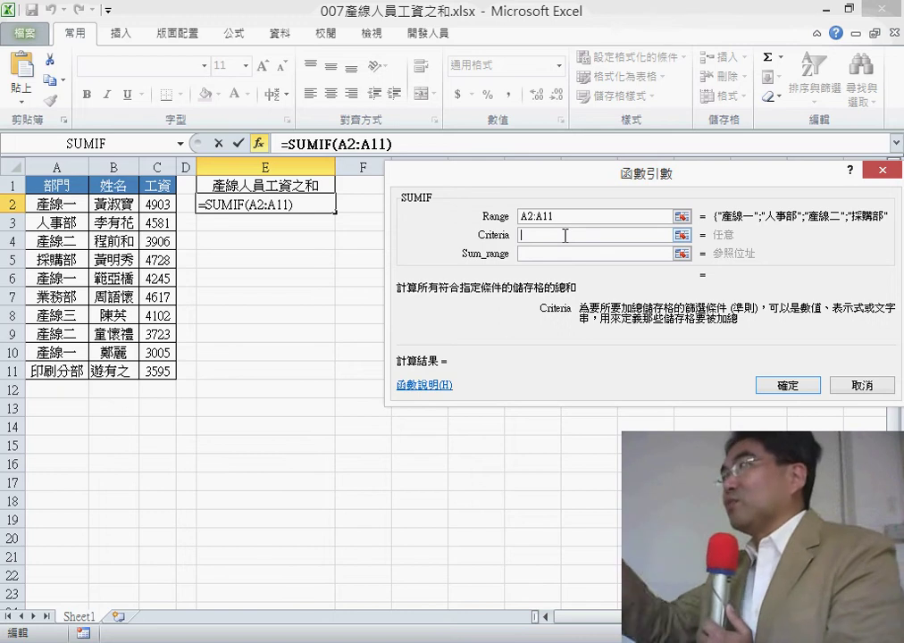
Enter 產線 as the criterion using the Zhuyin IME, leaving Sum_range empty.
text(ㄔㄢ)
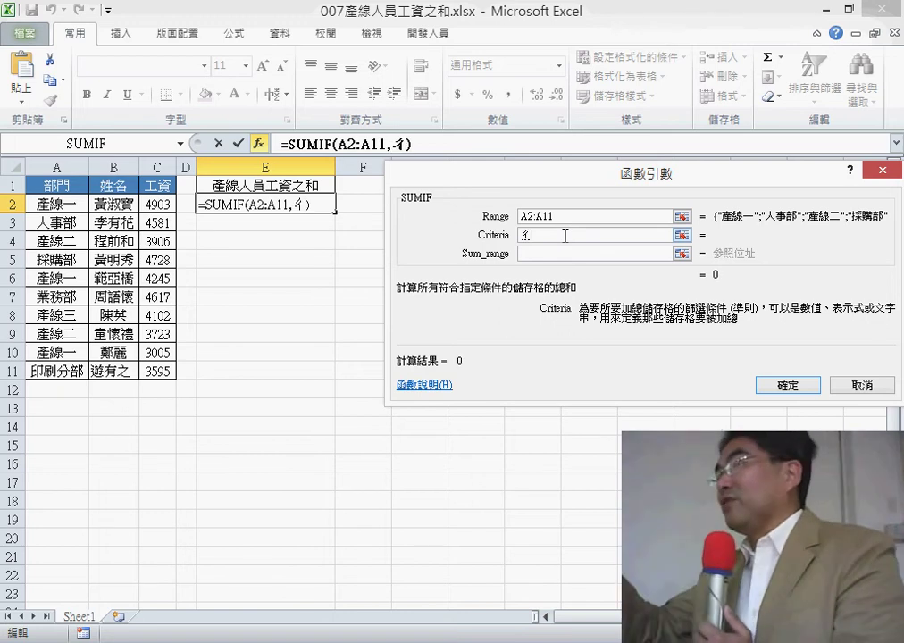
text(3)
key(Down)
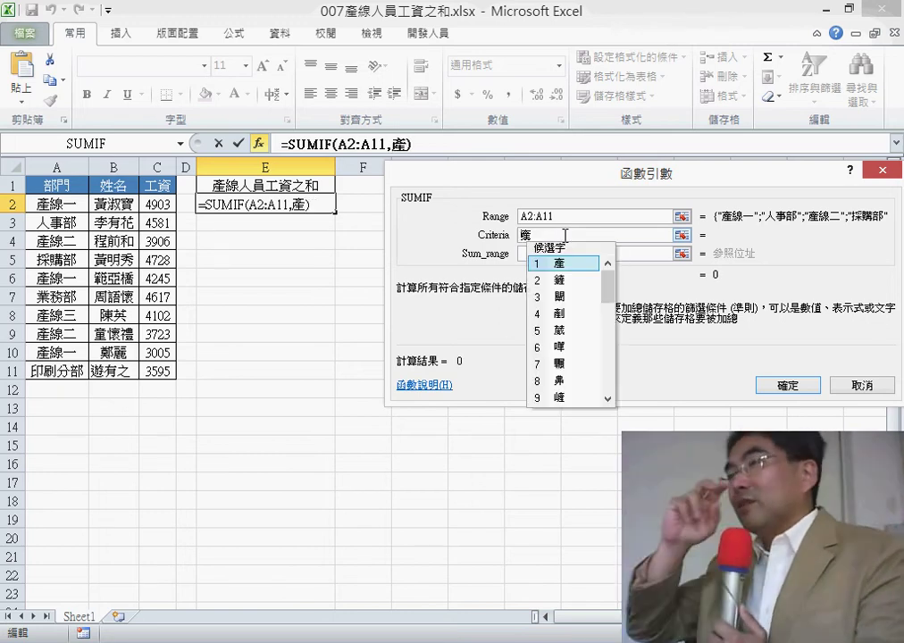
click(589, 260)
key(shift+1)
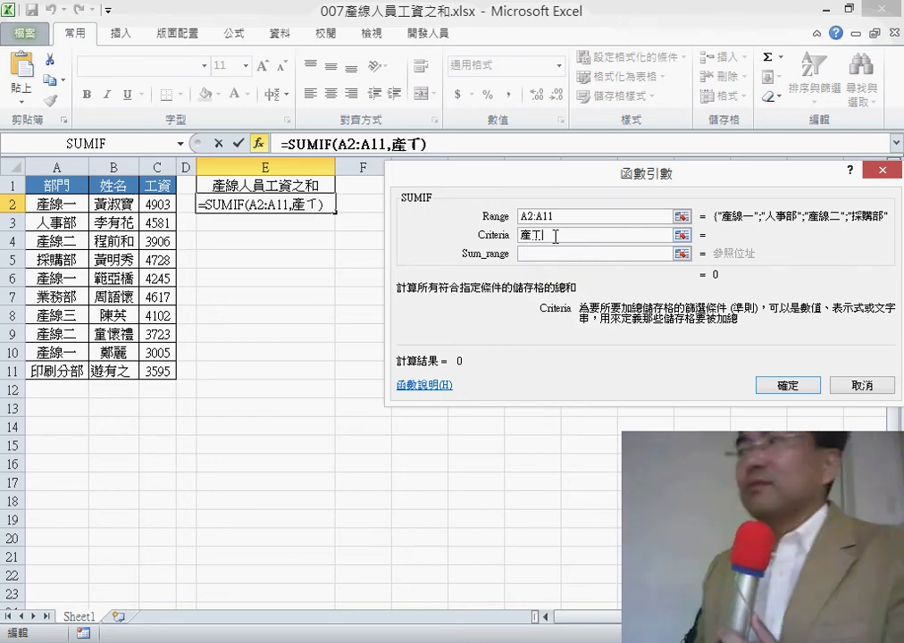
text(ㄧㄢ4)
key(Down)
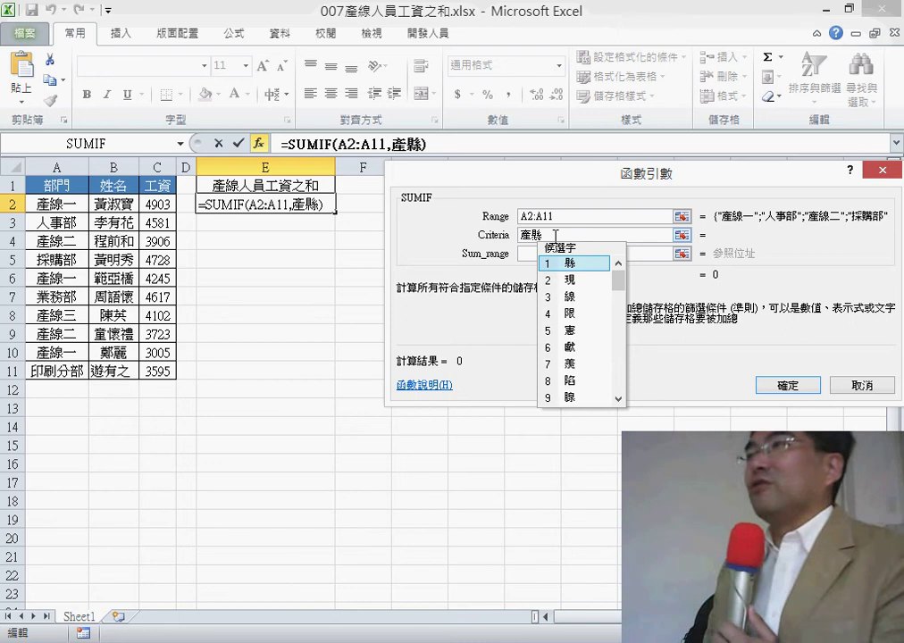
click(569, 297)
key(shift+1)
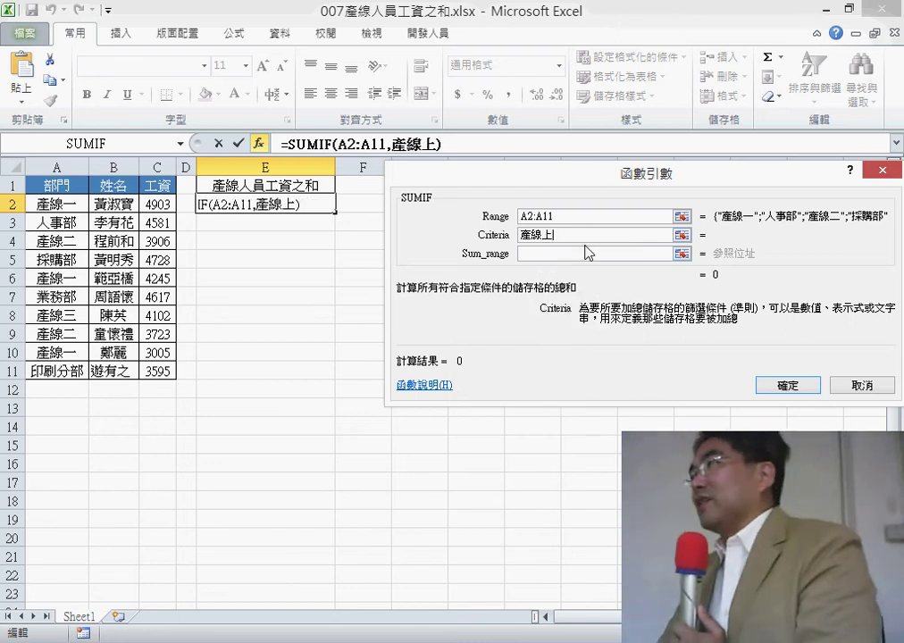
key(BackSpace)
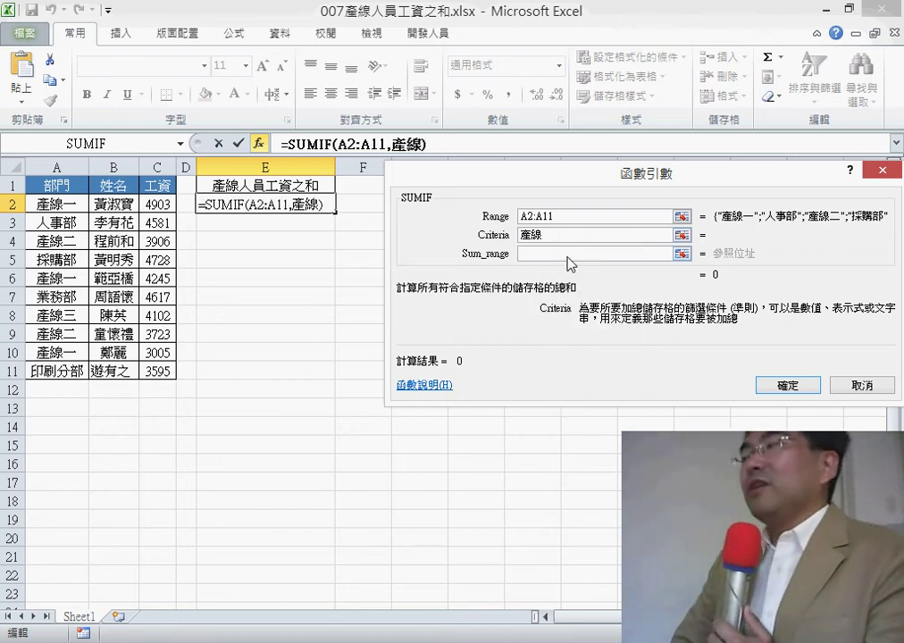
click(559, 254)
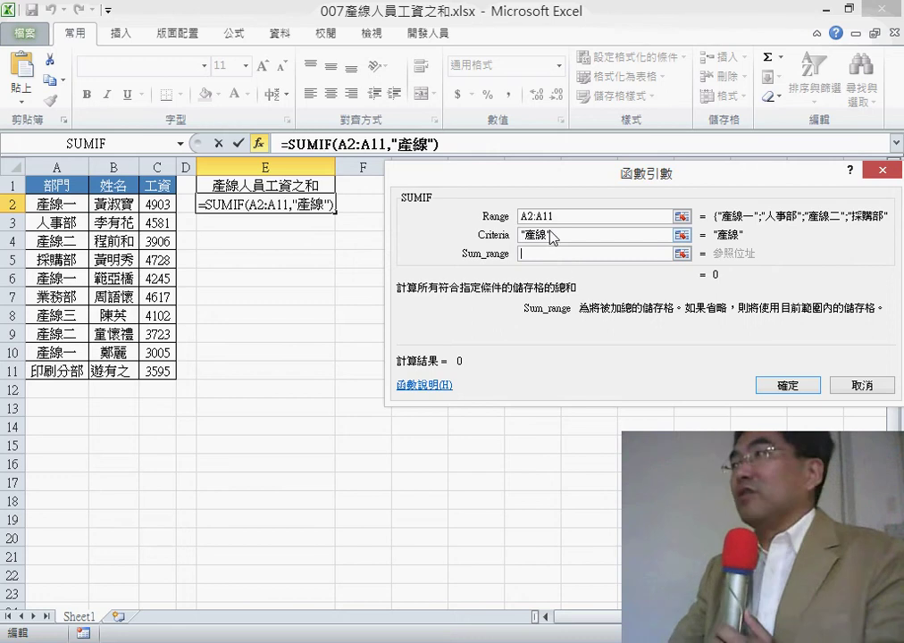
key(shift+Tab)
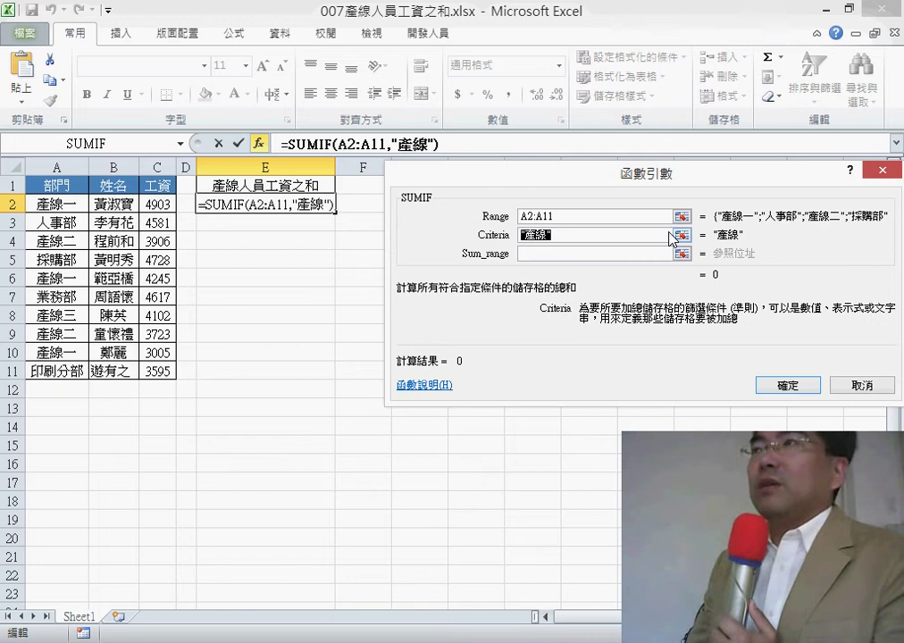
click(549, 256)
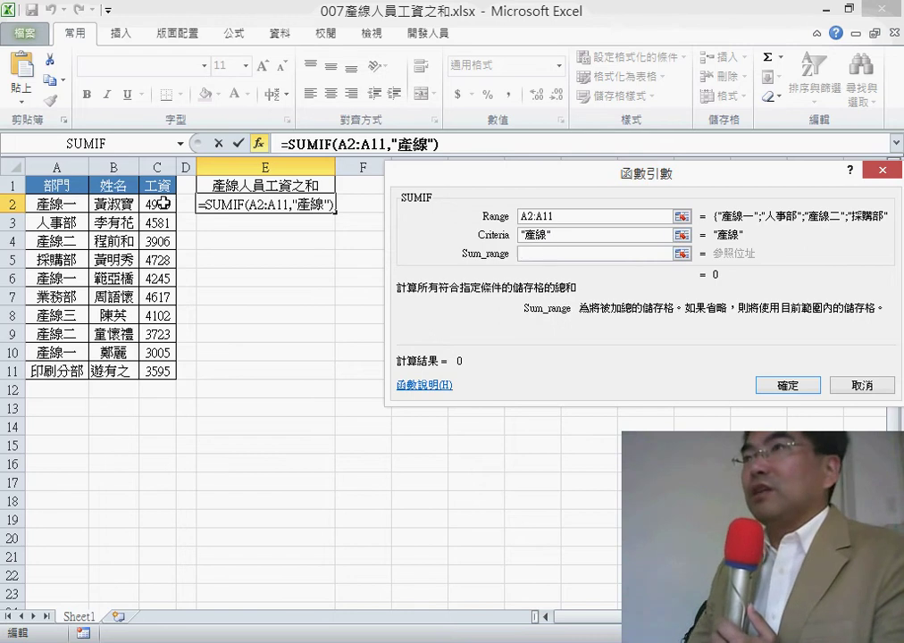
Set Sum_range to C2:C11 and change the criterion to 產線?, previewing 23884.
drag(164, 203, 168, 370)
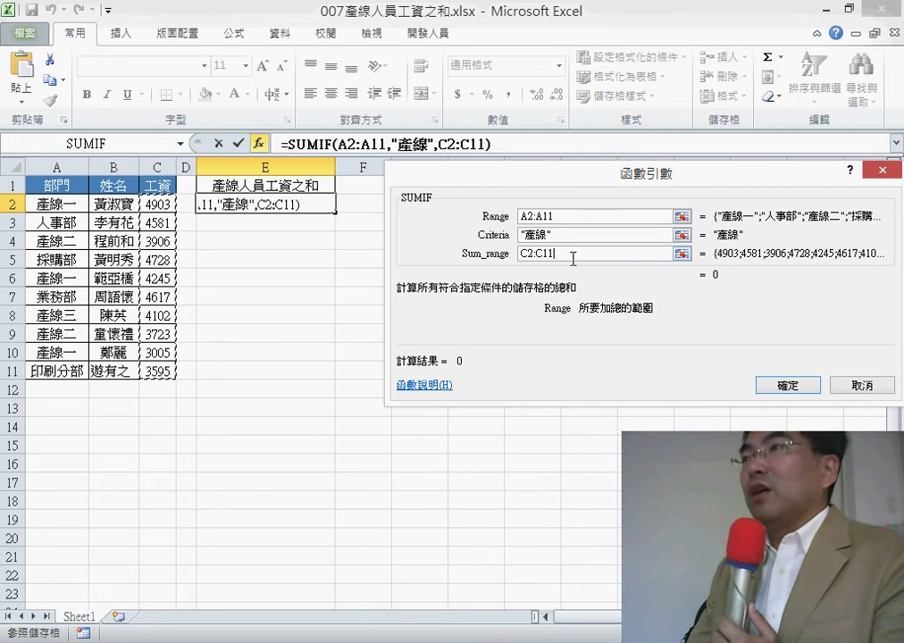
click(549, 235)
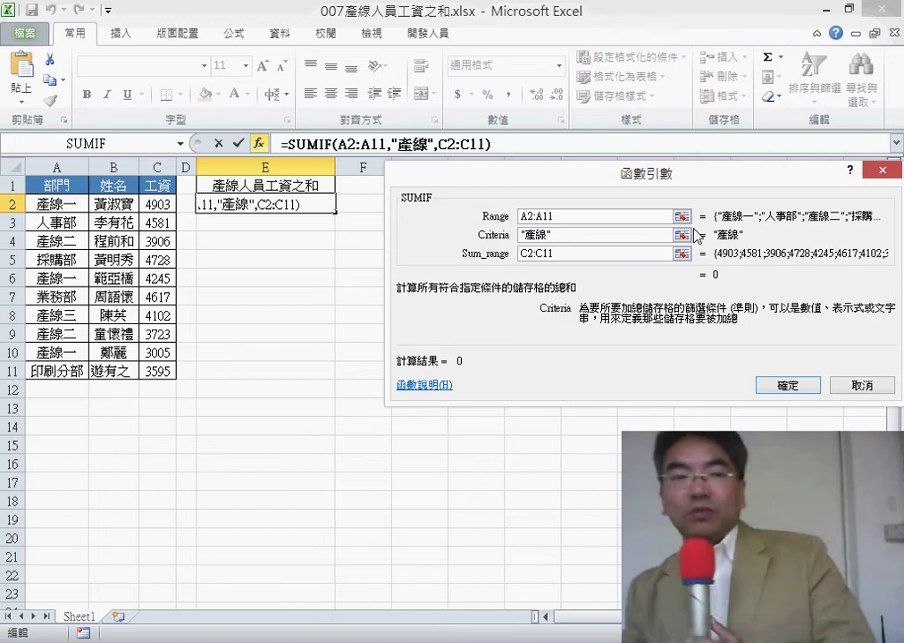
text(?)
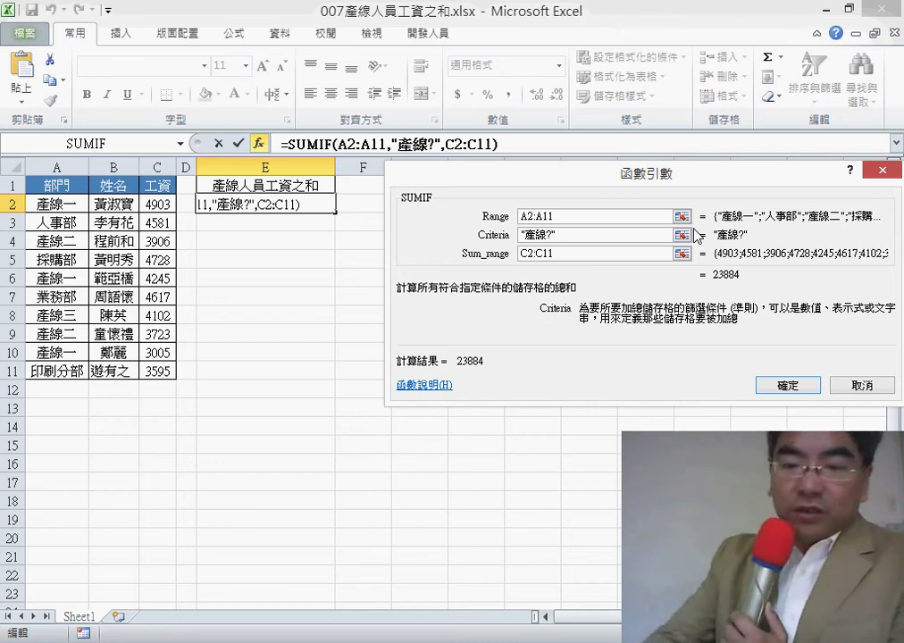
Swap the ? for *, entering =SUMIF(A2:A11,"產線*",C2:C11) in E2 to show 23884.
key(BackSpace)
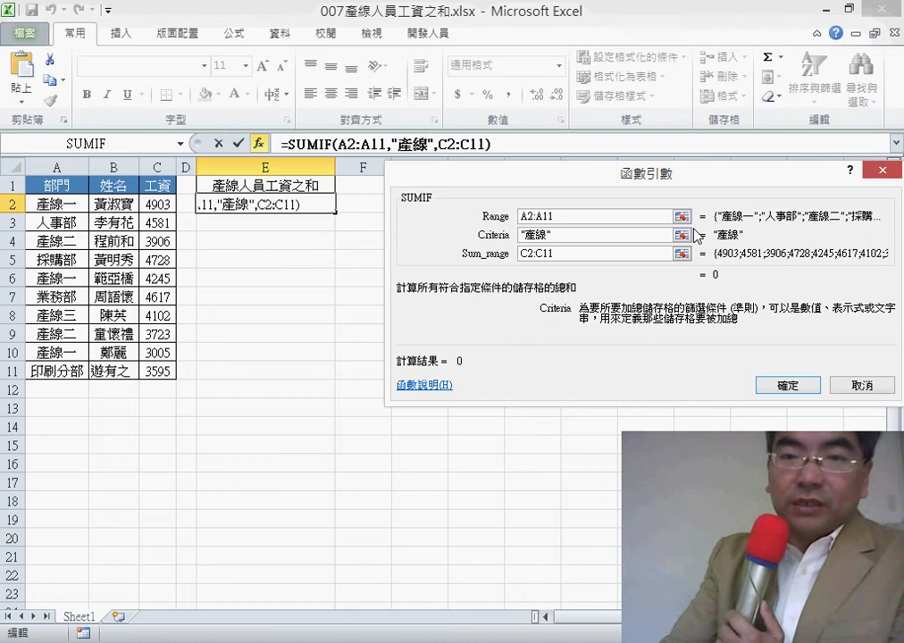
text(*)
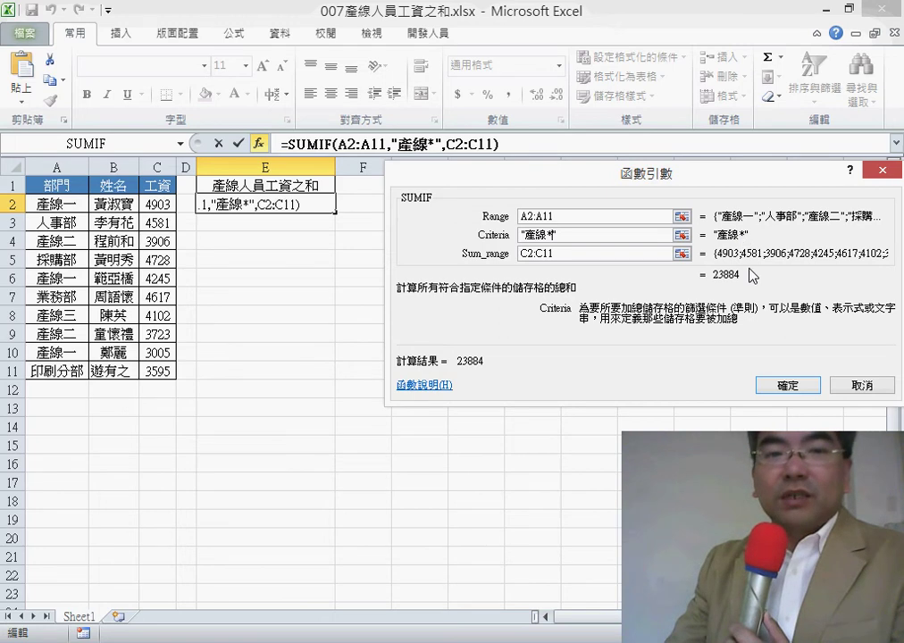
click(794, 398)
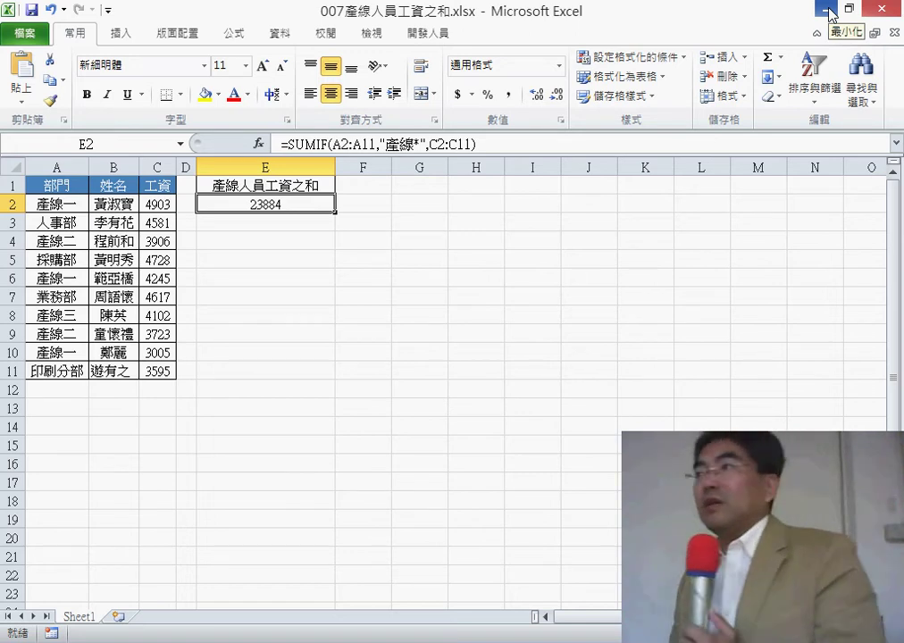
Minimize Excel and open 011苗栗和宜蘭的總人數.xlsx from File Explorer.
click(830, 11)
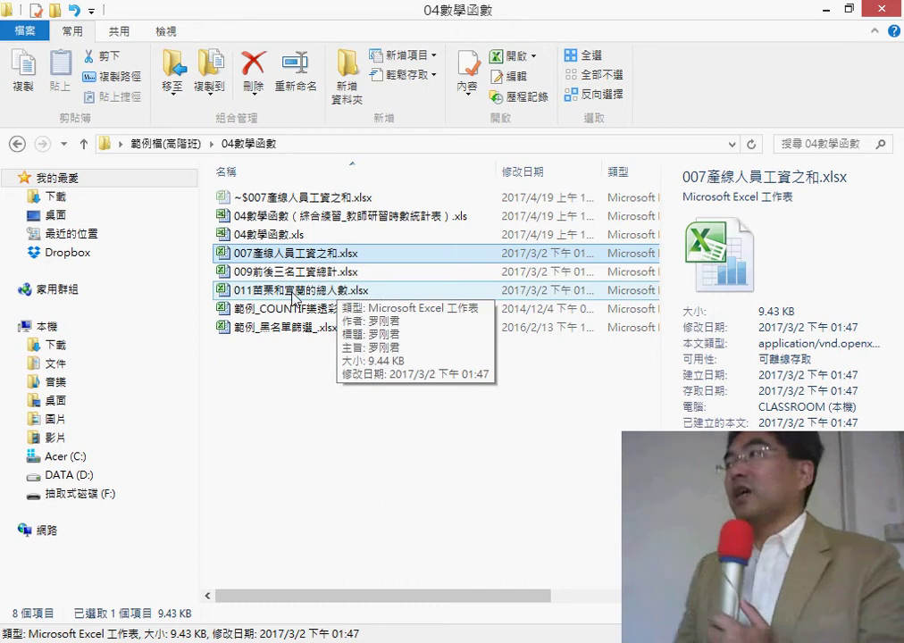
double_click(255, 291)
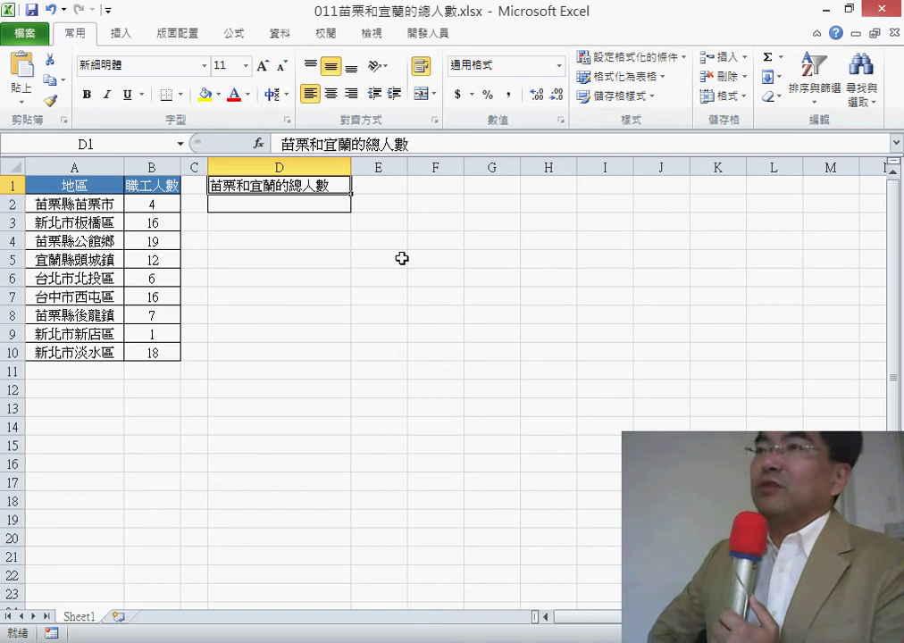
click(248, 206)
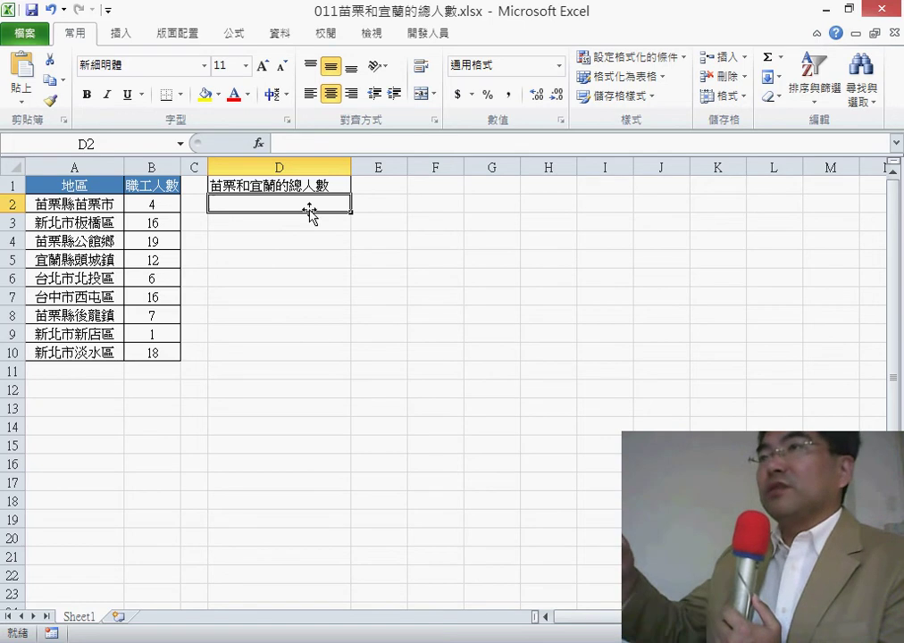
drag(80, 210, 93, 352)
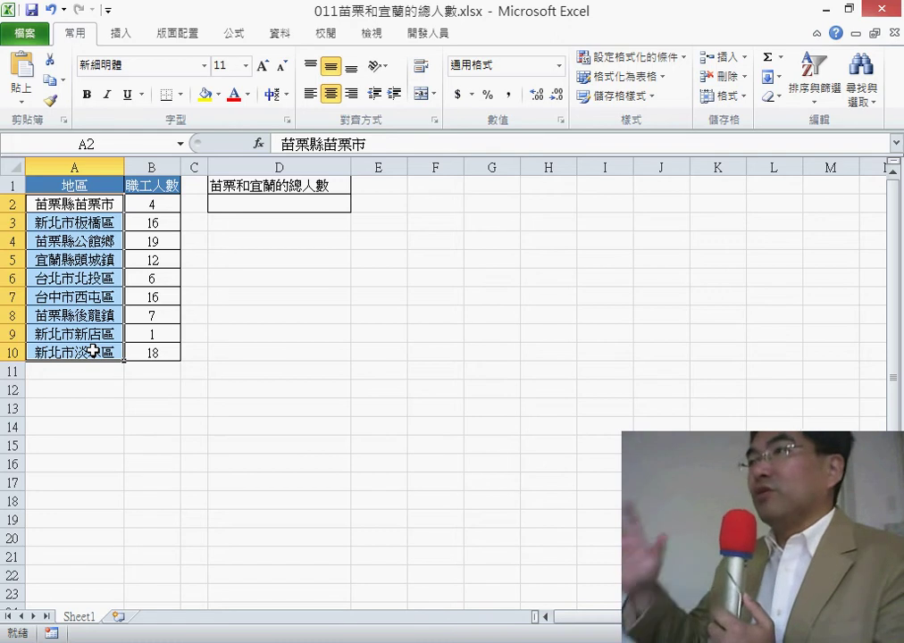
click(288, 145)
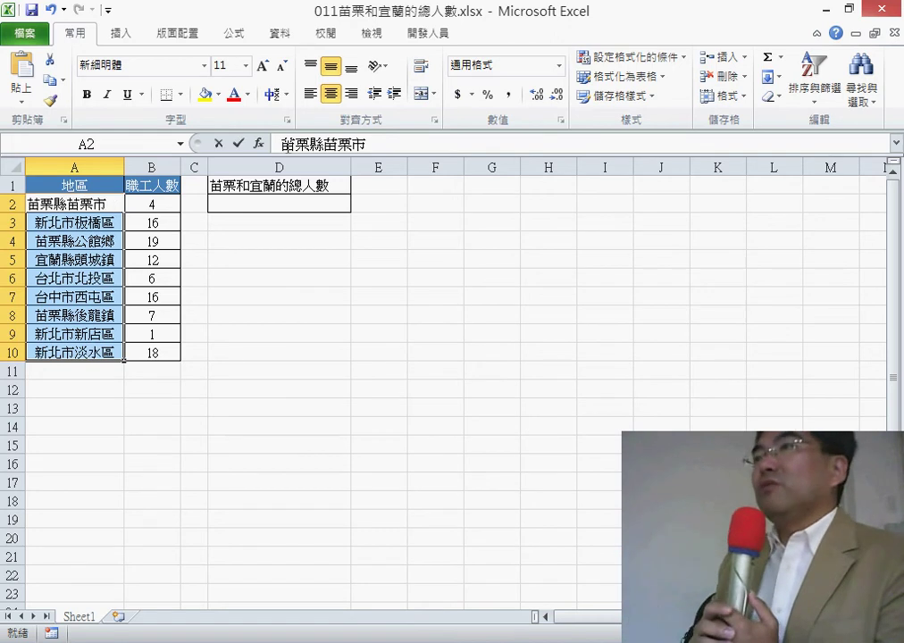
drag(282, 144, 308, 144)
right_click(304, 147)
Start a SUMIF in D2 with the region names A2:A10 as its range.
click(337, 181)
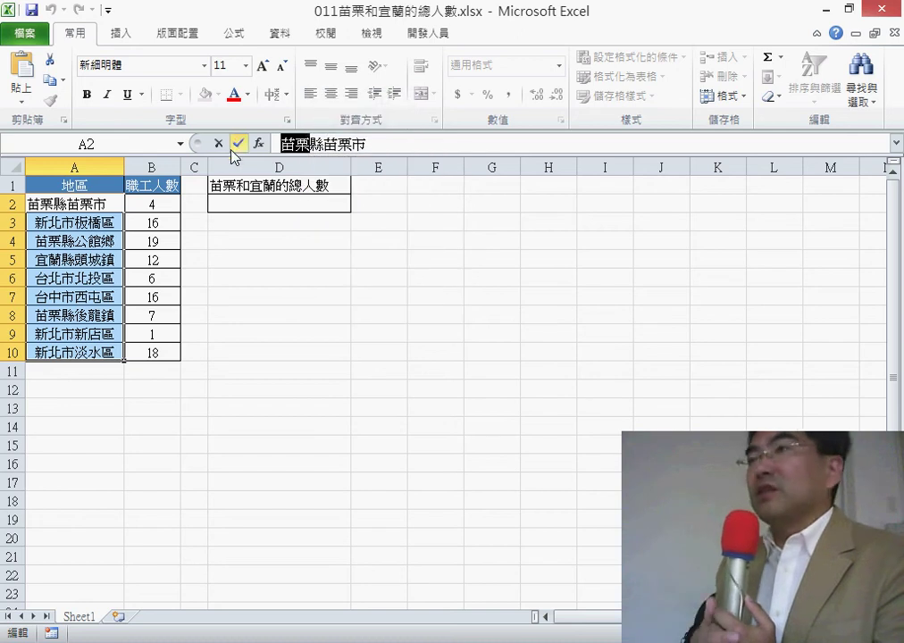
click(263, 205)
click(259, 144)
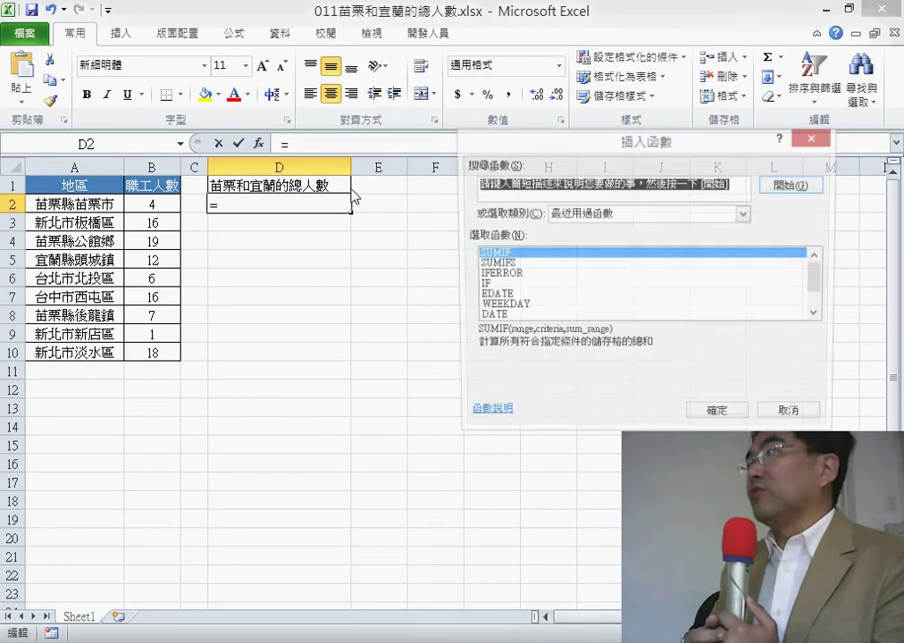
click(706, 420)
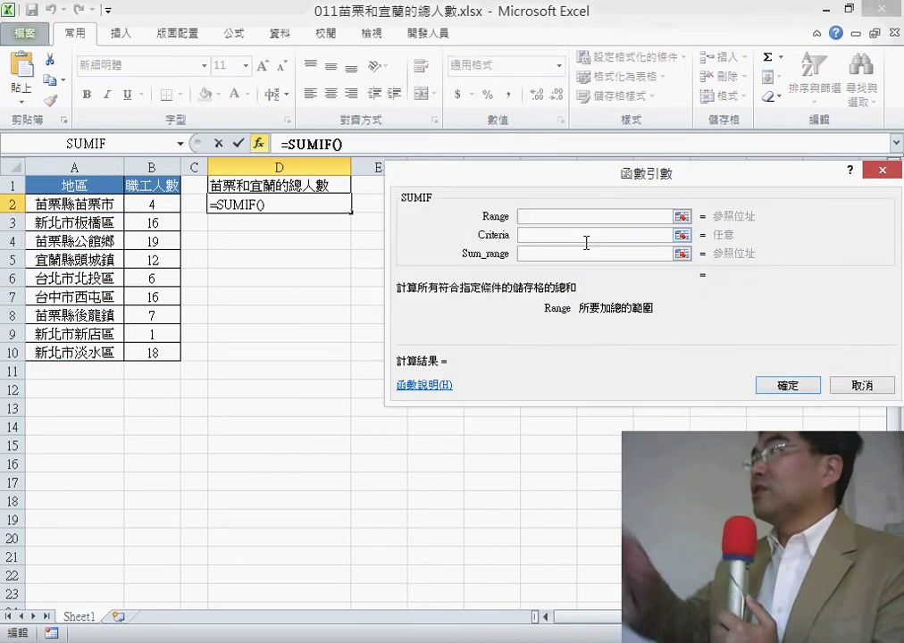
drag(92, 211, 81, 351)
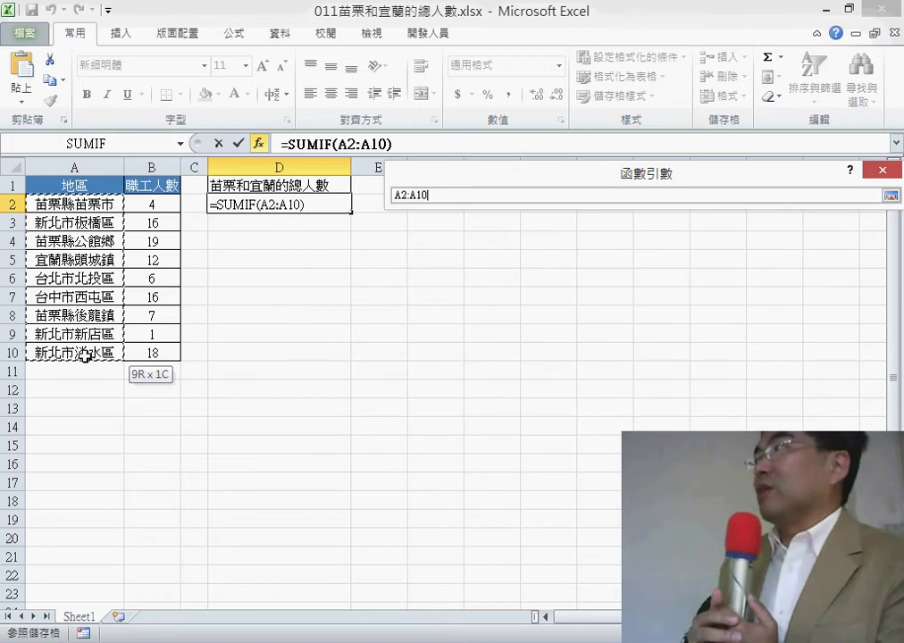
click(540, 236)
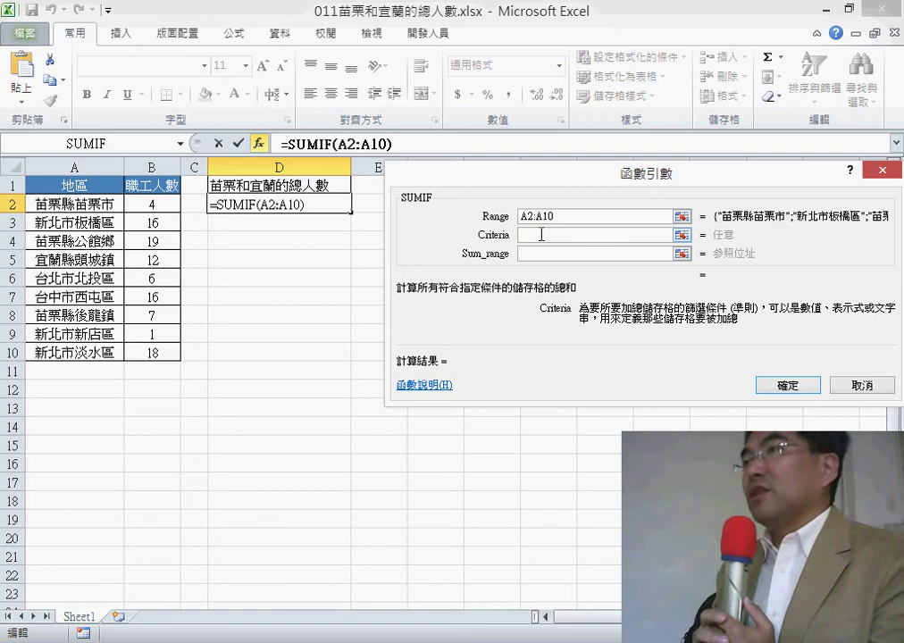
Use criterion 苗栗* and sum range B2:B10, so D2 shows 30.
text(苗栗)
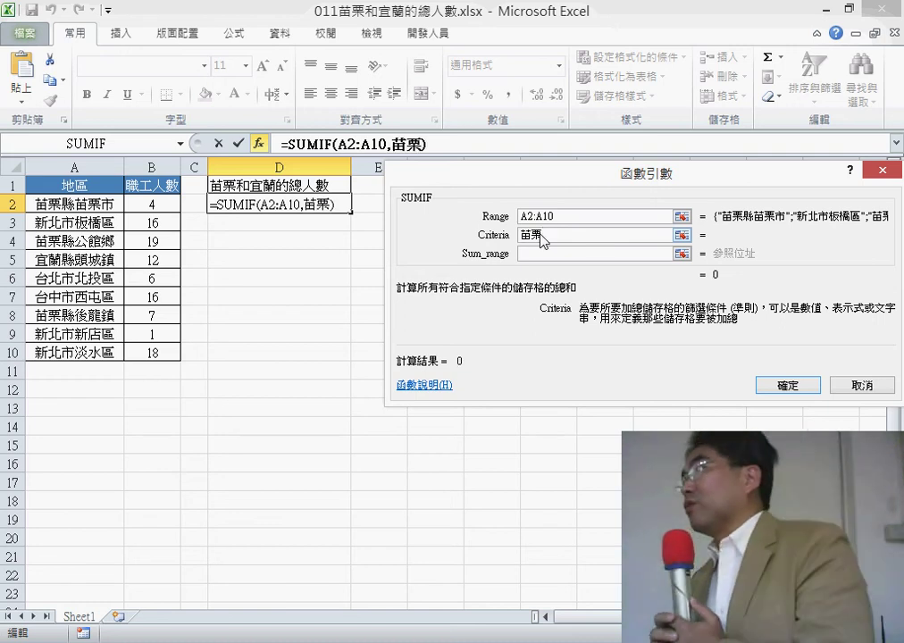
click(555, 253)
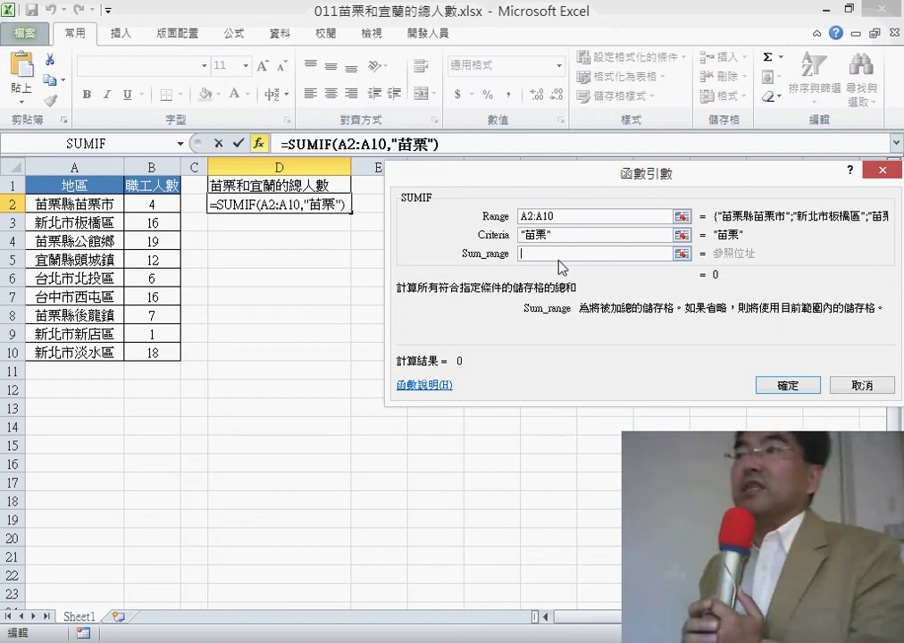
click(547, 230)
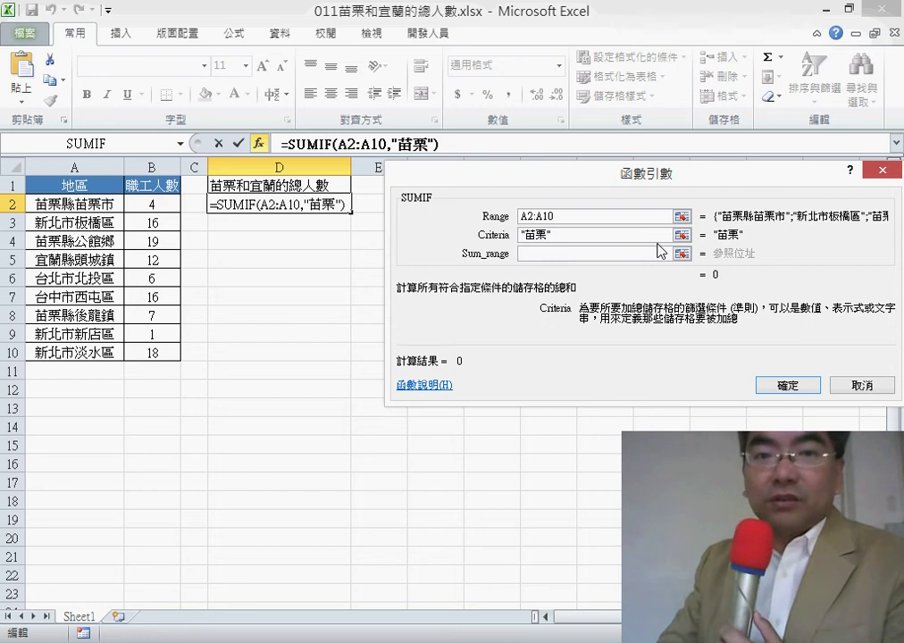
text(*)
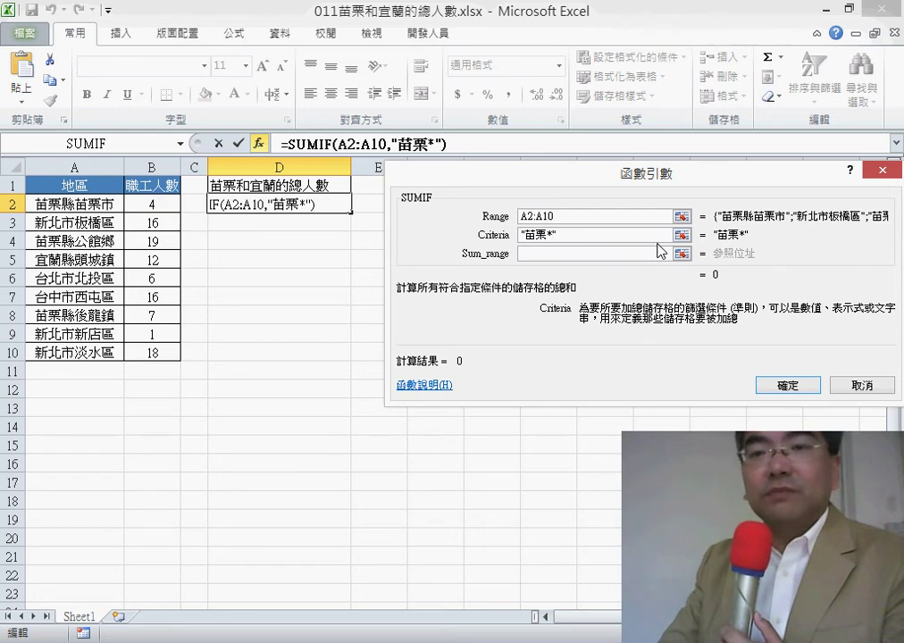
key(BackSpace)
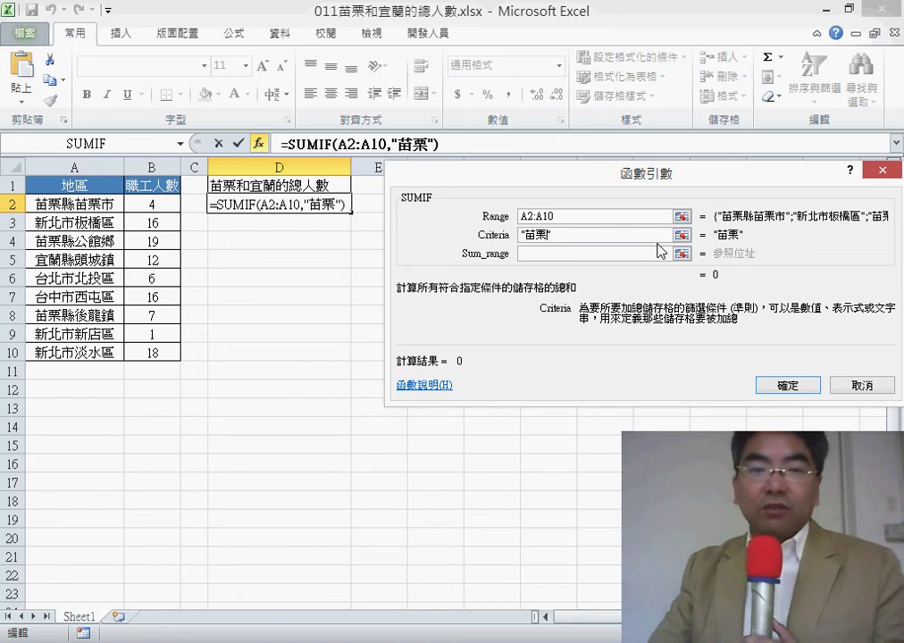
text(????)
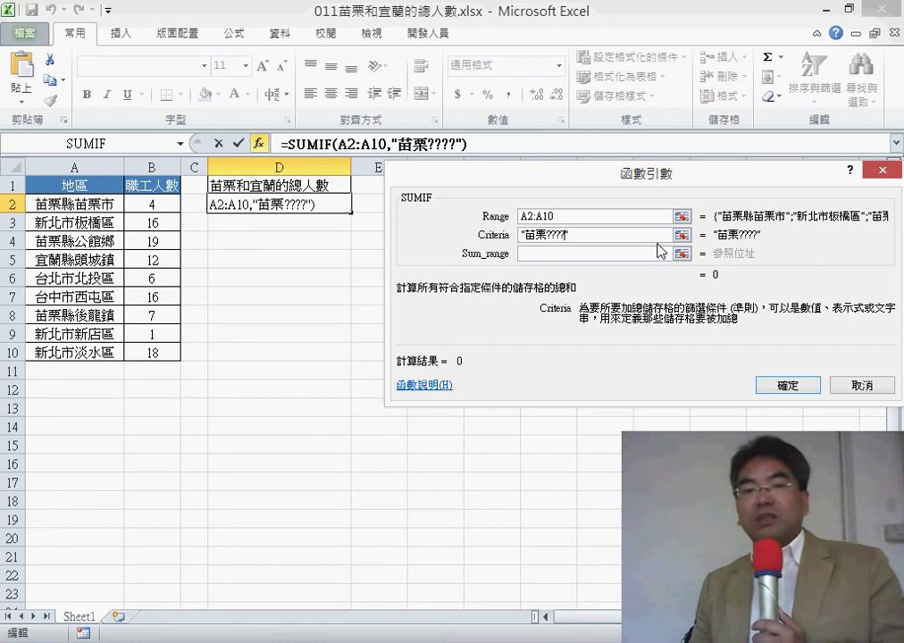
key(BackSpace)
key(BackSpace)
key(BackSpace)
key(BackSpace)
text(*)
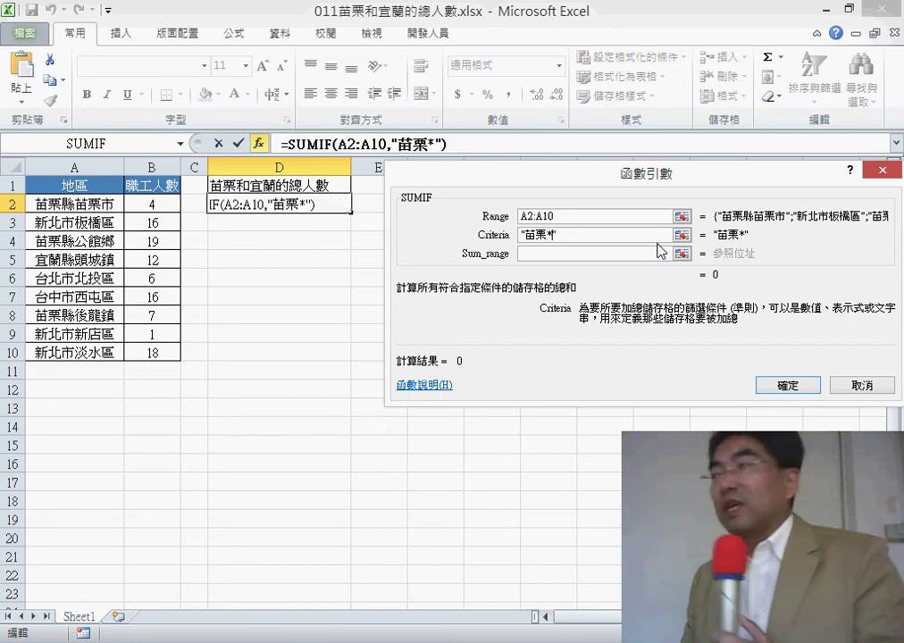
click(561, 257)
drag(152, 203, 183, 350)
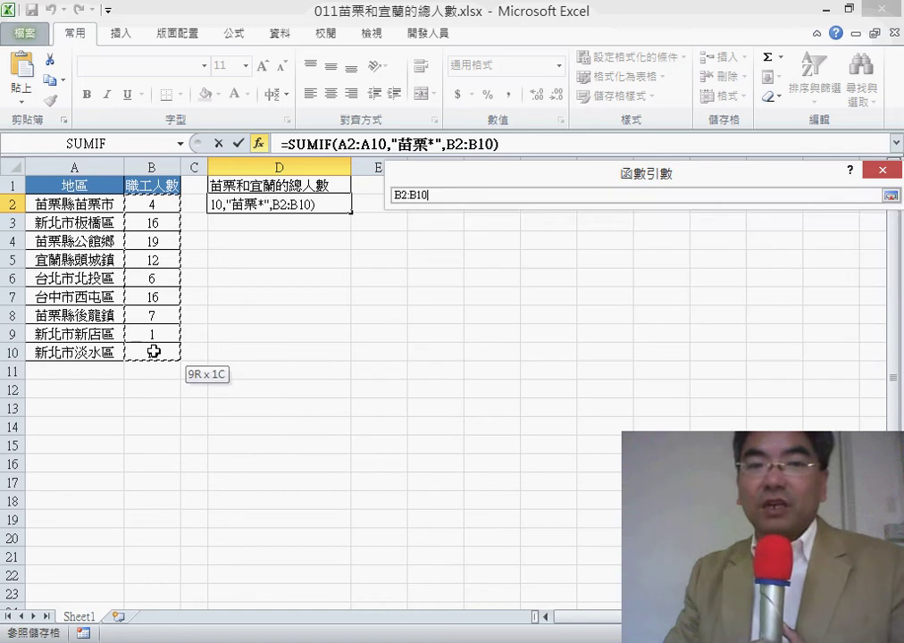
click(796, 385)
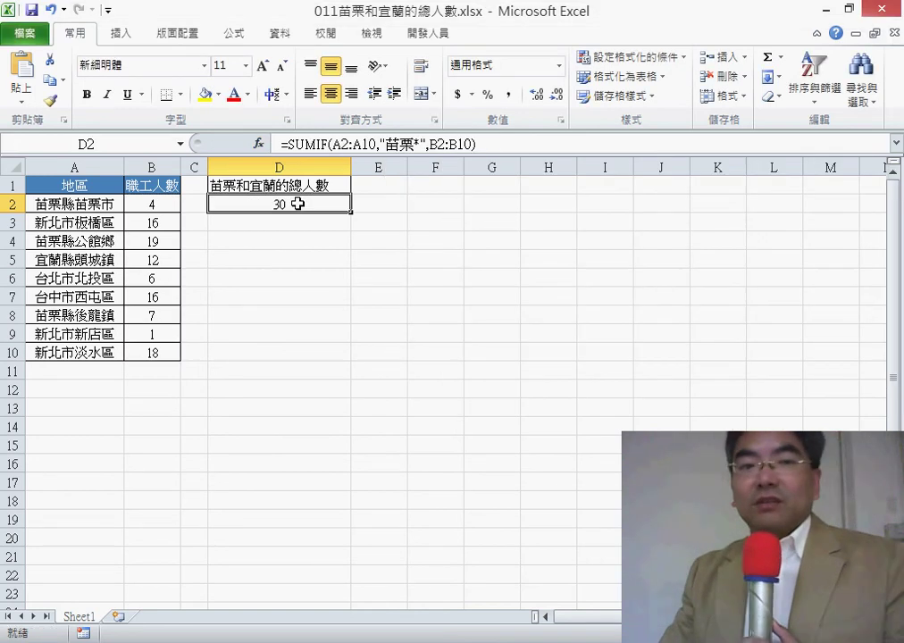
Check the region names and headcounts in rows 2, 4 and 8.
click(79, 204)
click(152, 204)
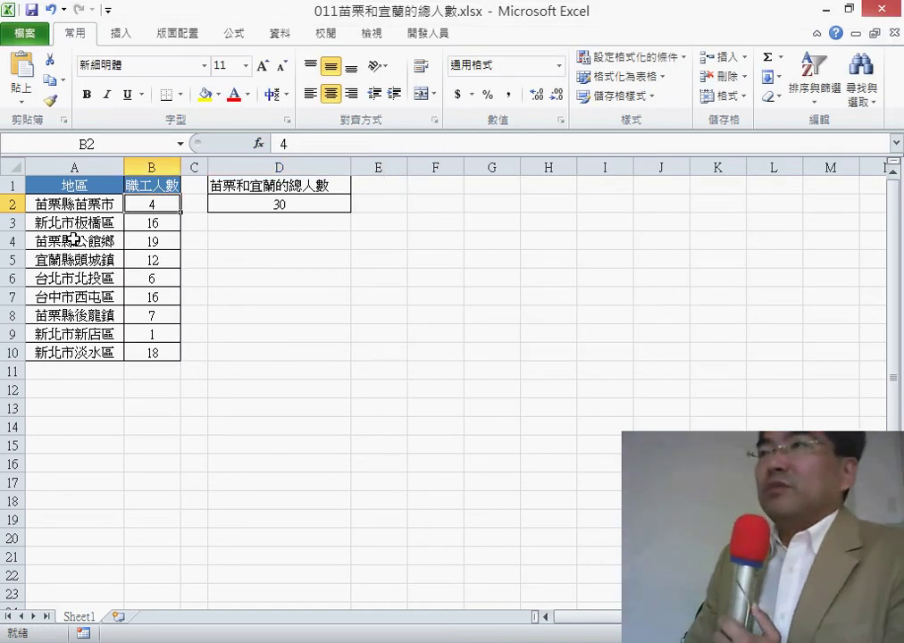
click(76, 241)
click(152, 240)
click(76, 313)
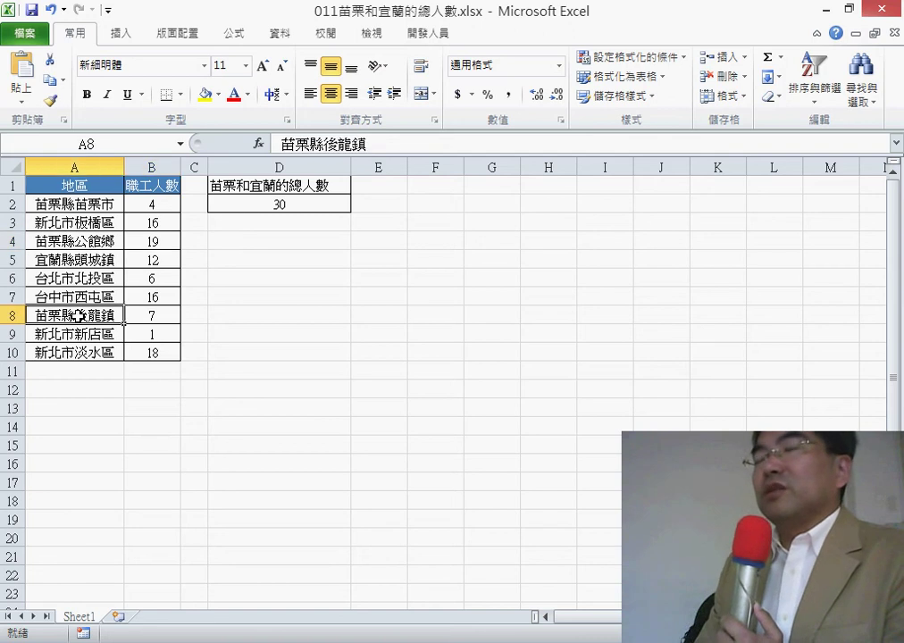
click(153, 319)
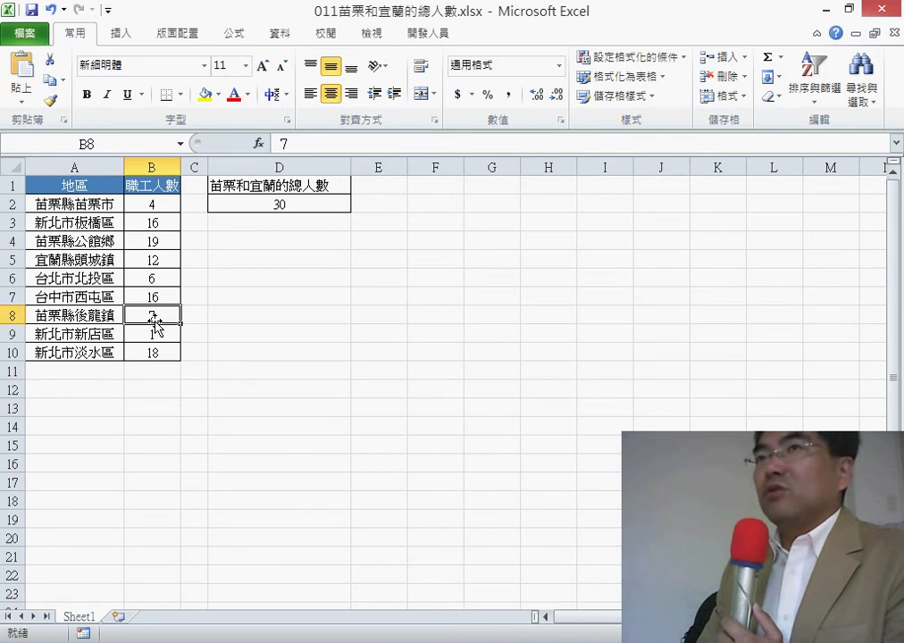
Append +, then a copy of the SUMIF, to D2's formula, giving 60.
click(309, 201)
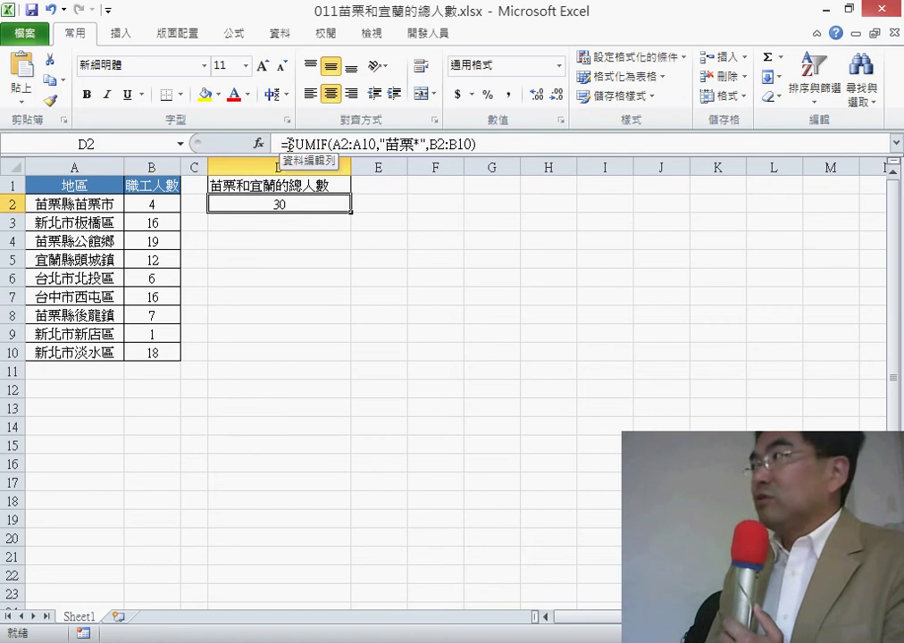
click(289, 145)
drag(284, 143, 525, 143)
right_click(433, 144)
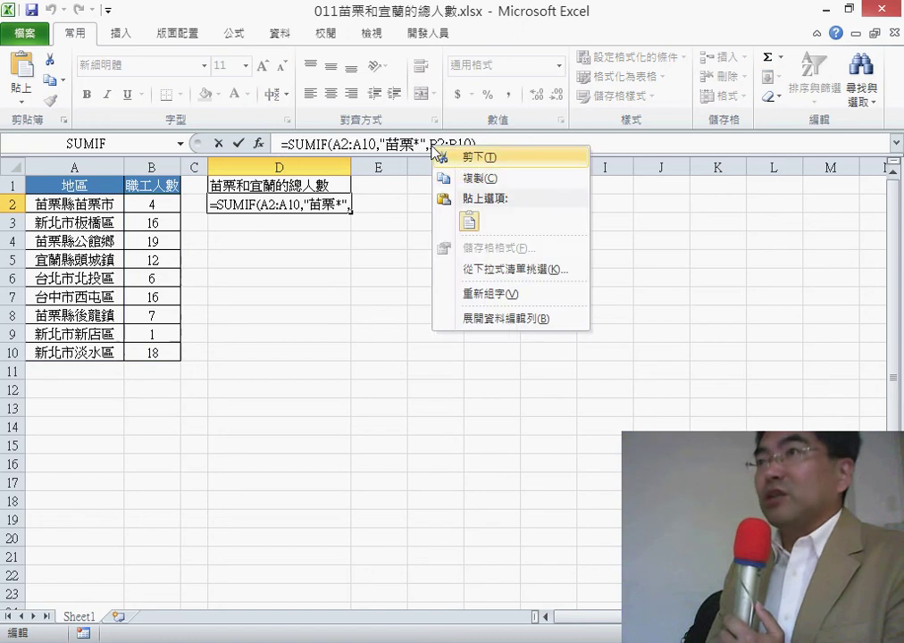
click(468, 179)
click(505, 150)
text(+)
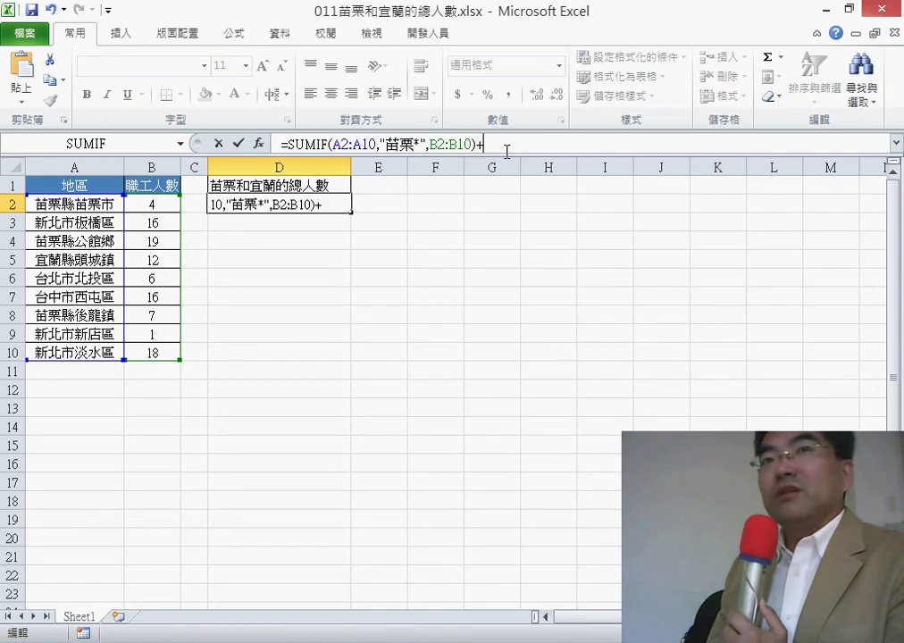
key(ctrl+v)
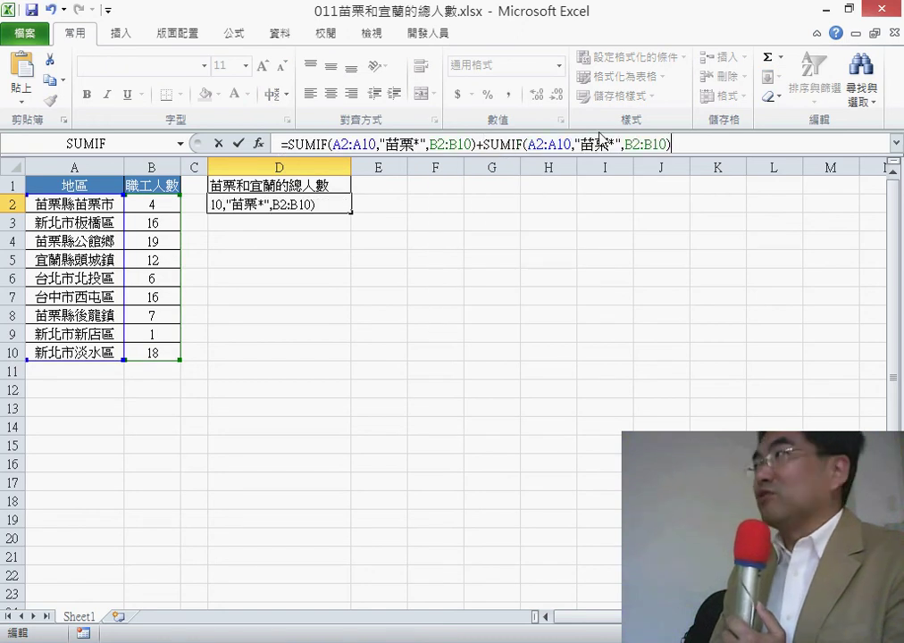
click(238, 143)
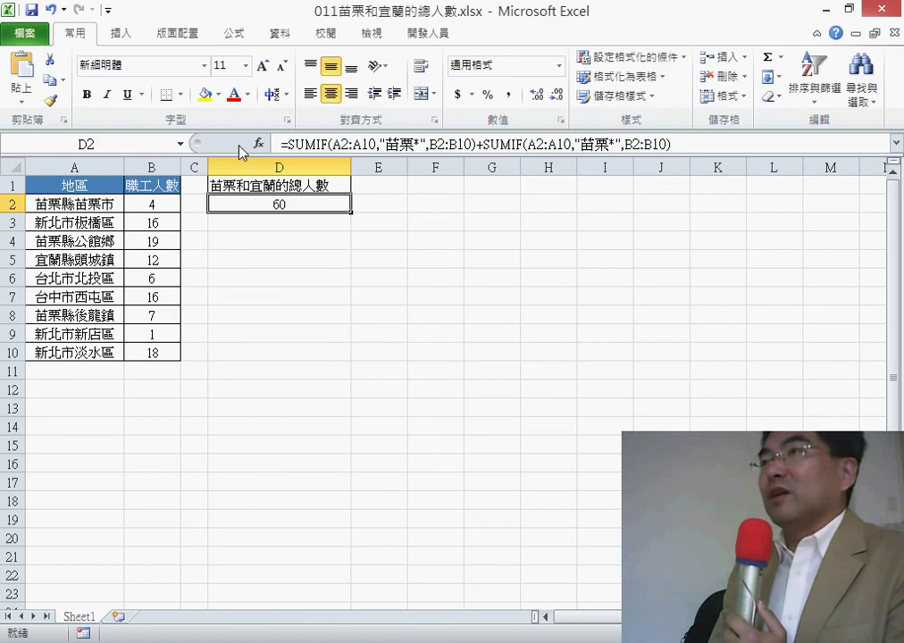
click(256, 190)
Replace the second 苗栗 in D2's formula with 宜蘭 copied from D1, giving 42.
drag(250, 186, 277, 186)
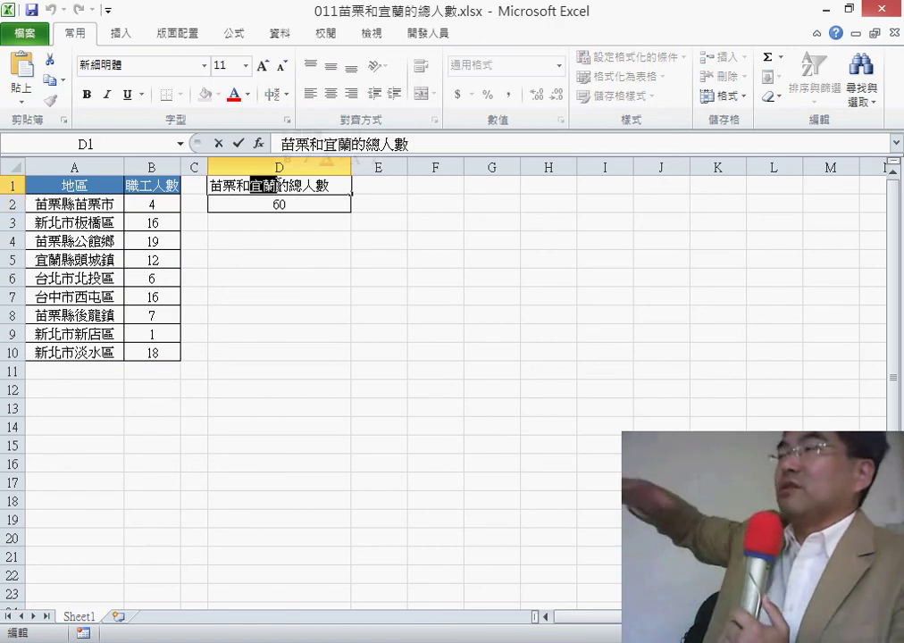
right_click(277, 186)
click(313, 217)
key(Escape)
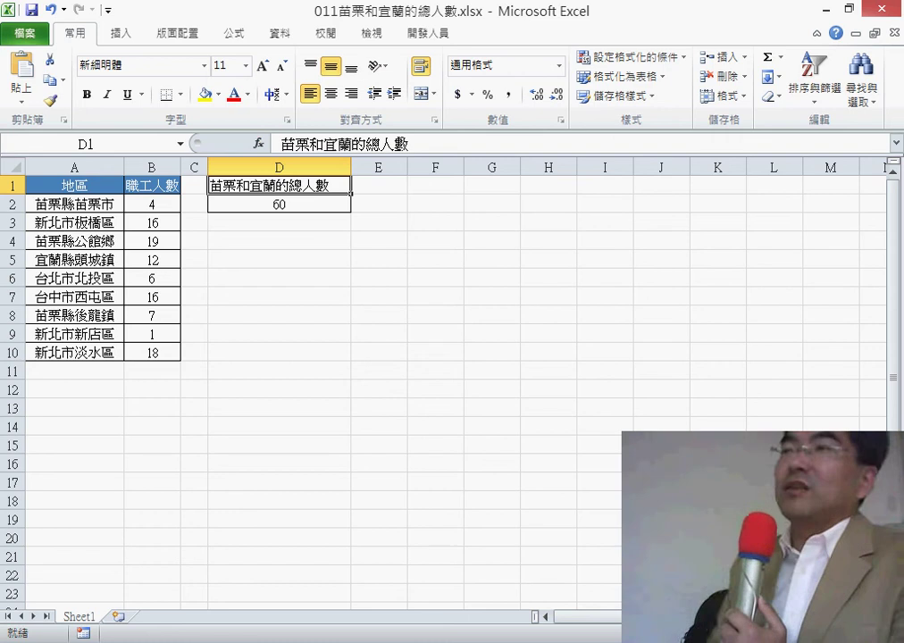
click(316, 199)
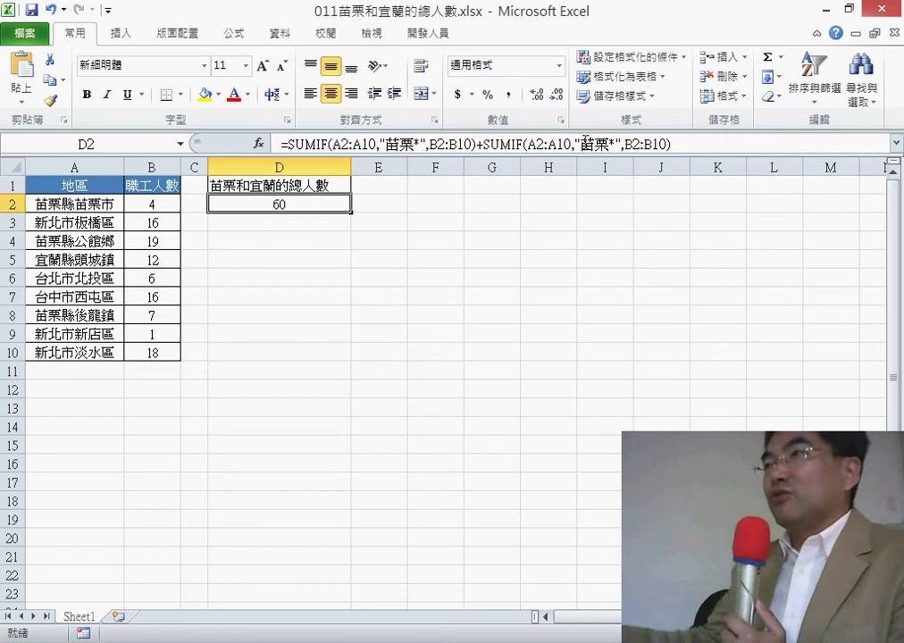
drag(581, 143, 613, 142)
right_click(602, 143)
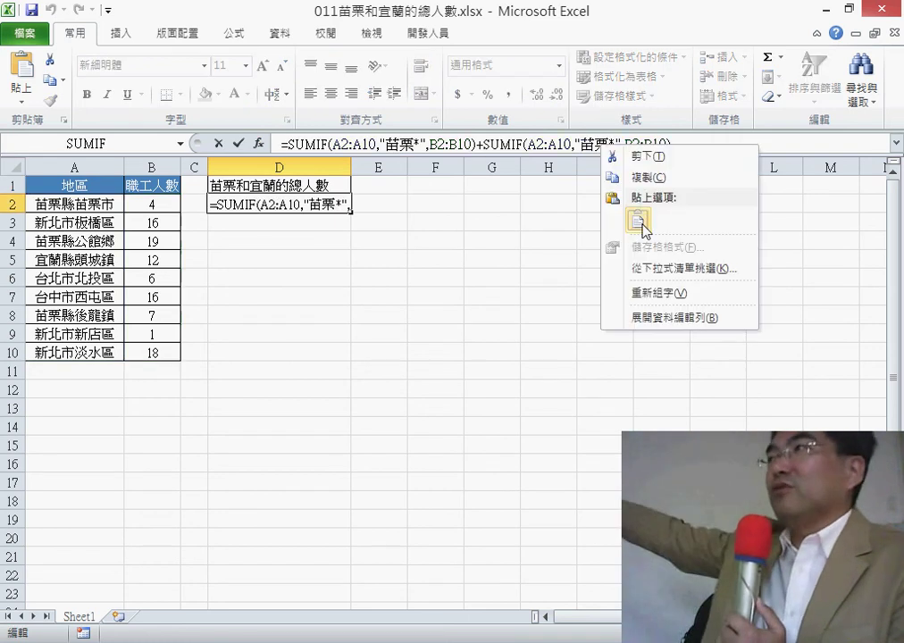
click(638, 220)
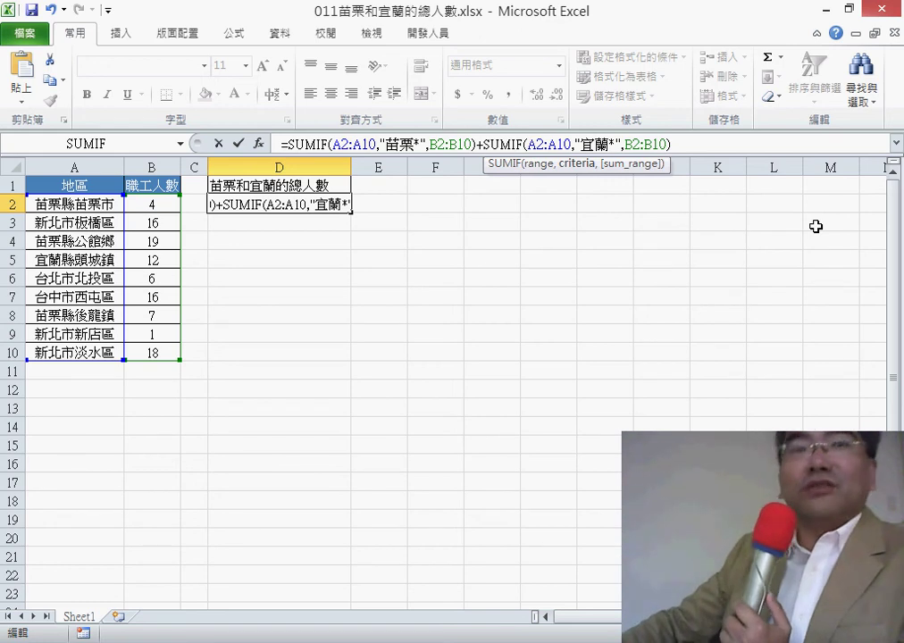
click(239, 146)
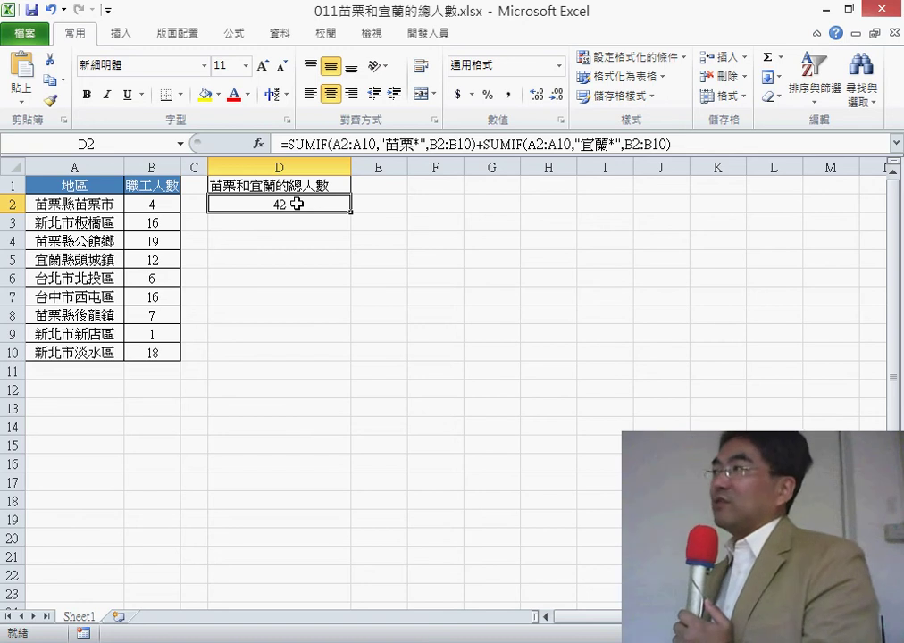
click(395, 239)
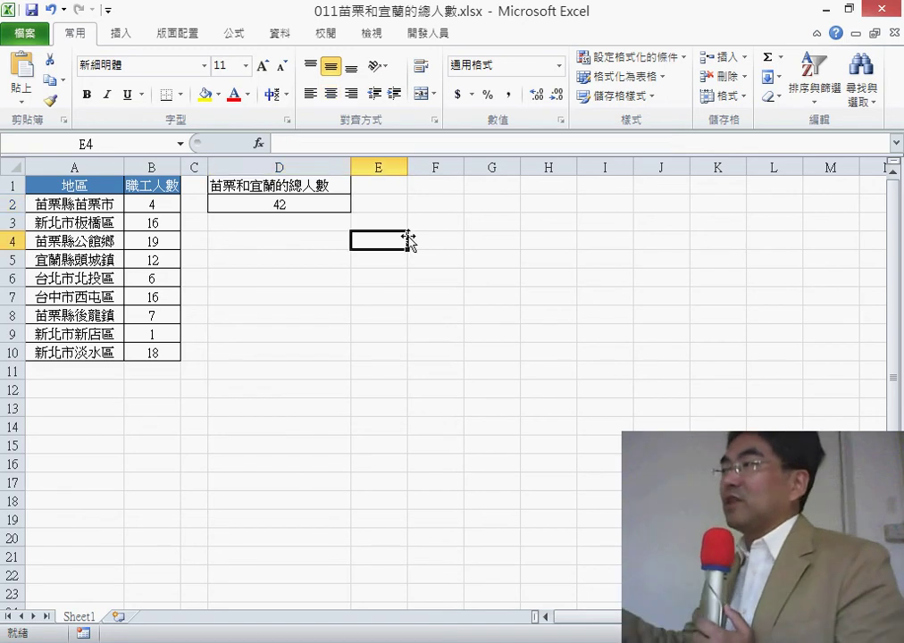
Open 009前後三名工資總計.xlsx from File Explorer, widen column D and select D2.
click(829, 16)
click(368, 477)
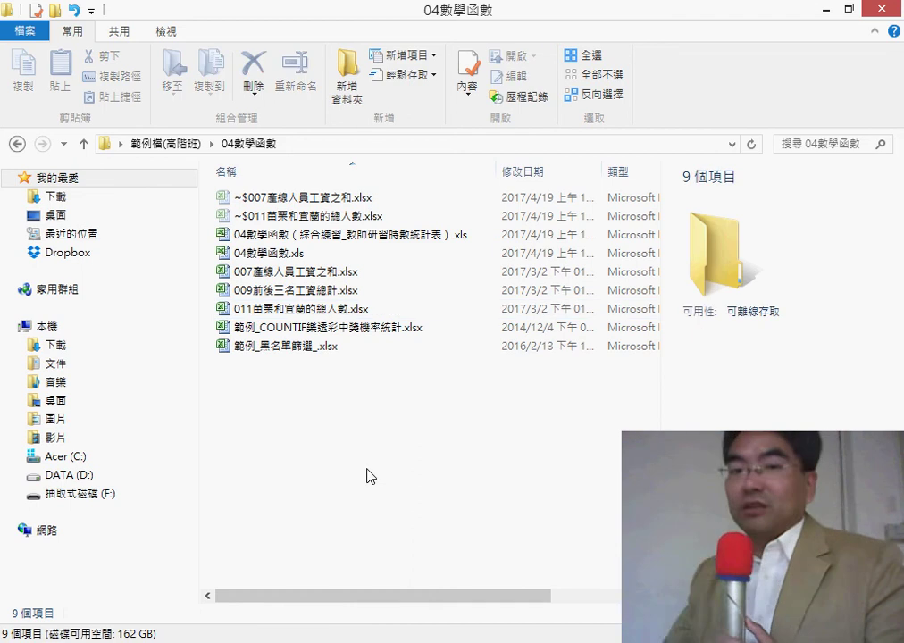
click(336, 291)
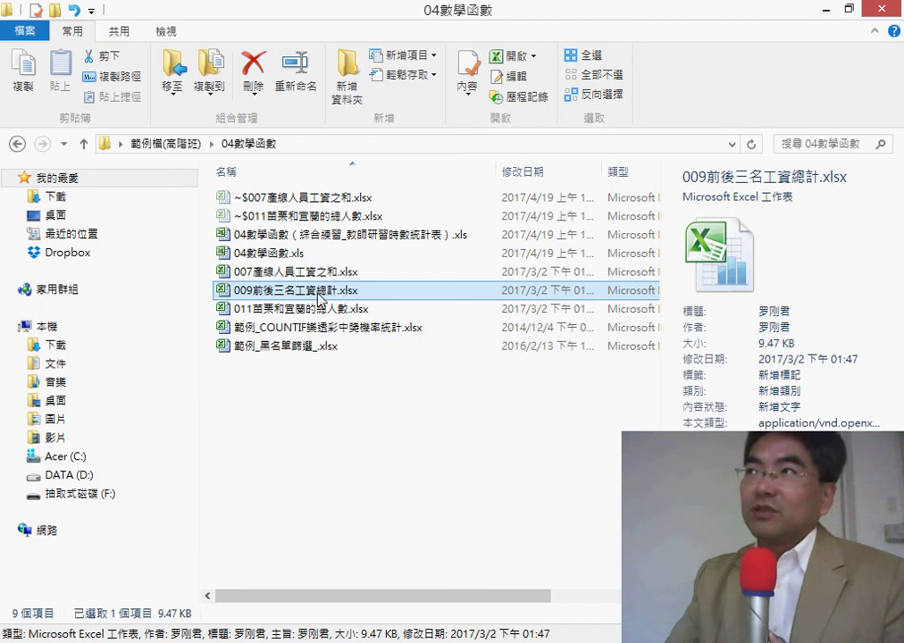
double_click(319, 290)
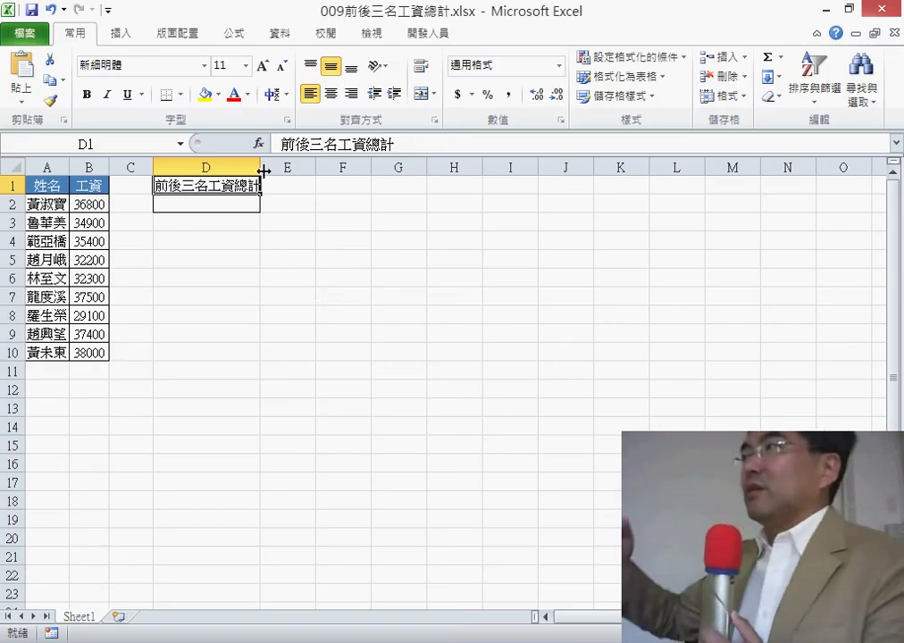
drag(263, 166, 277, 166)
click(236, 207)
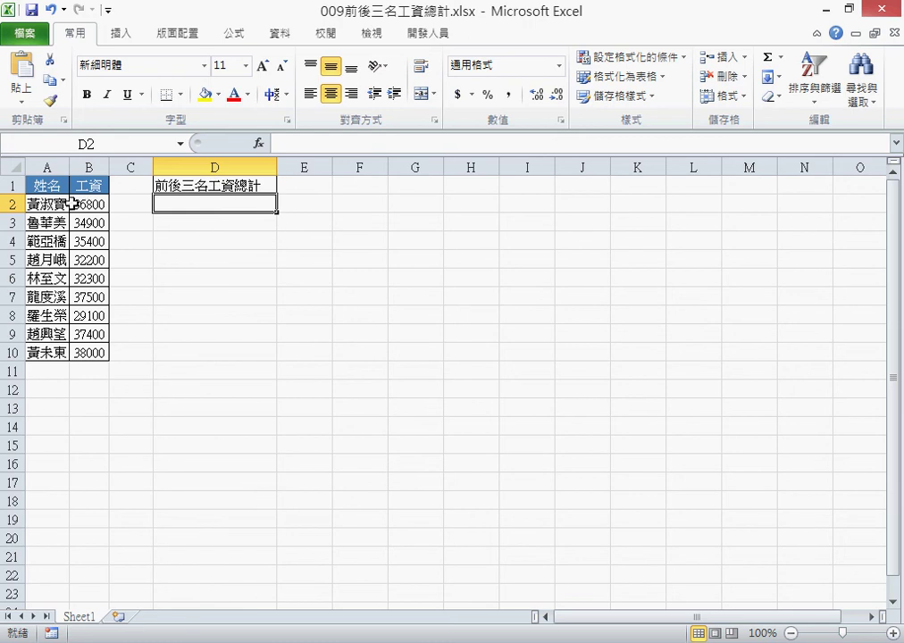
drag(68, 204, 52, 359)
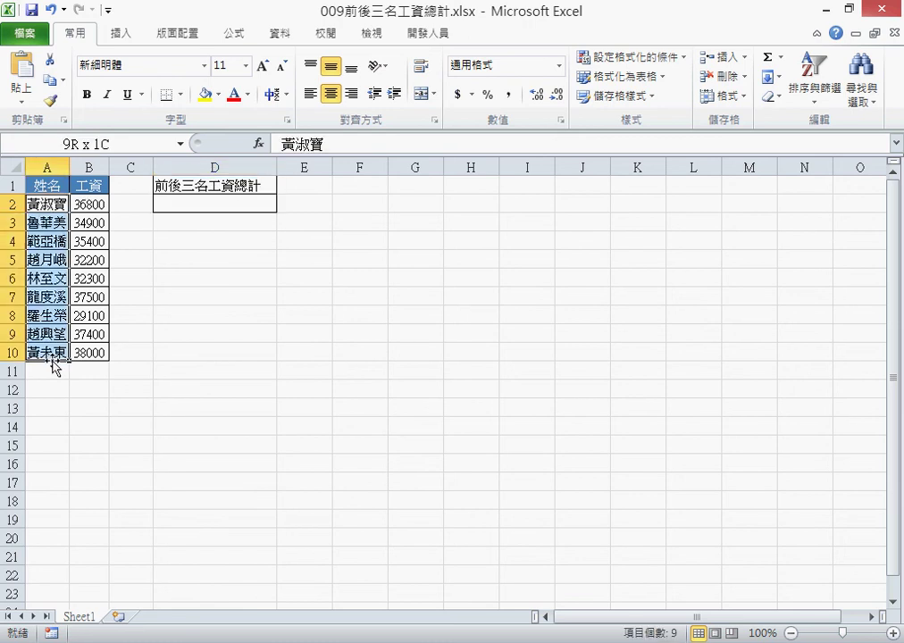
drag(89, 204, 99, 344)
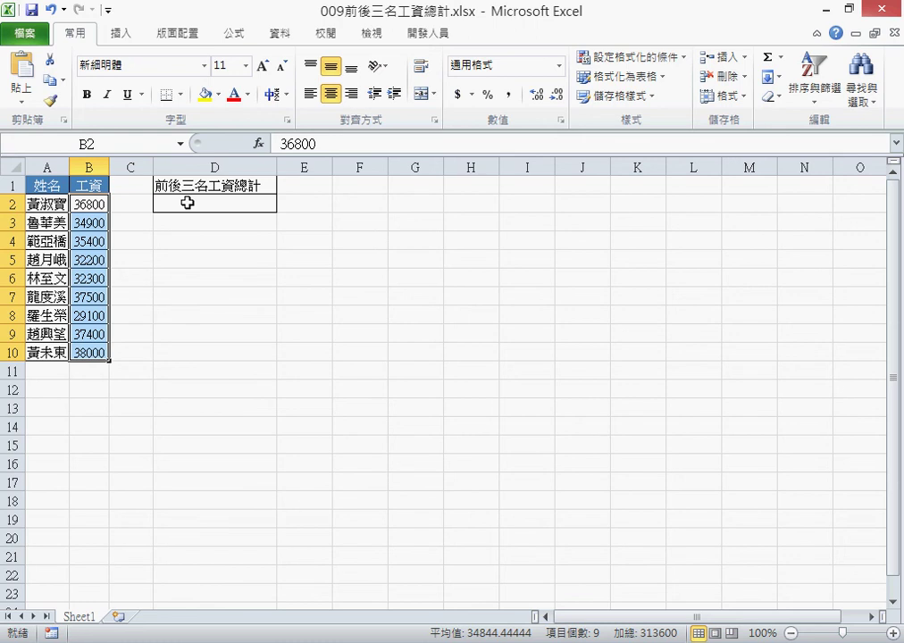
click(187, 203)
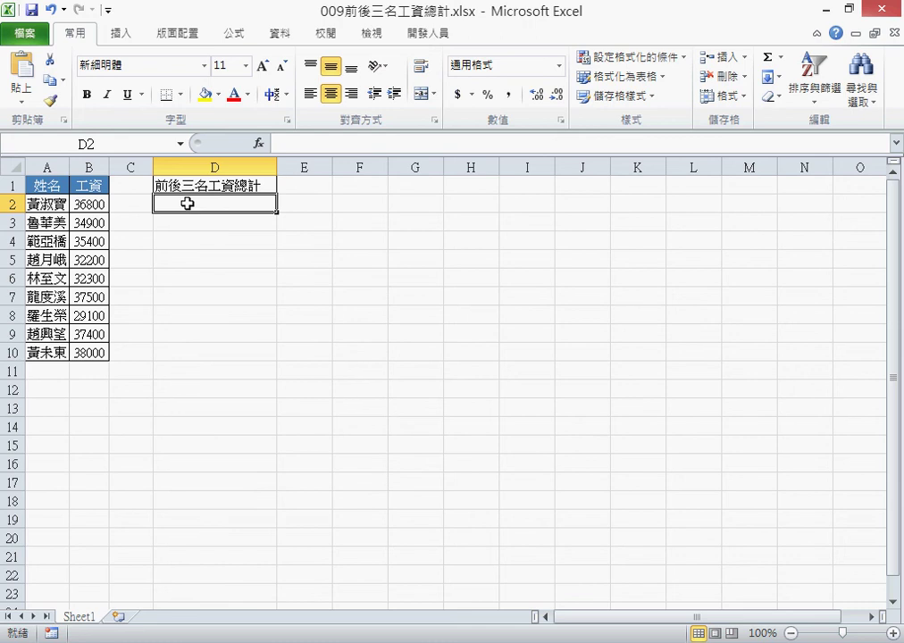
click(368, 184)
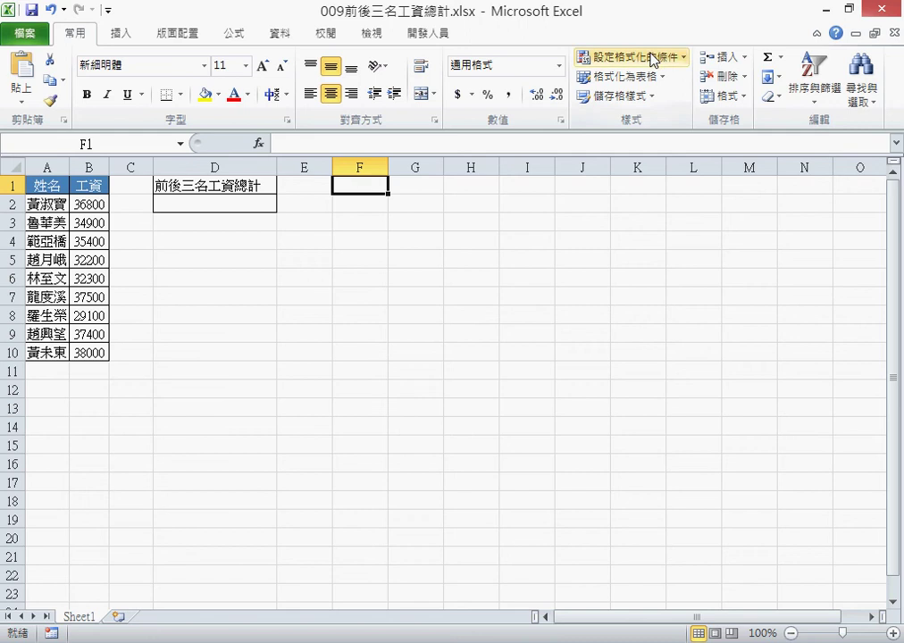
click(820, 8)
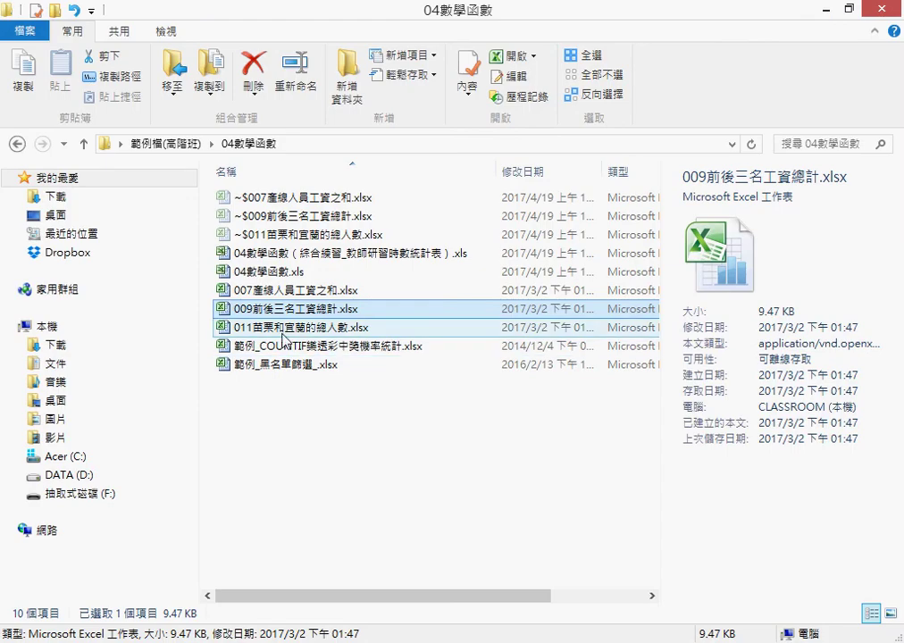
click(311, 328)
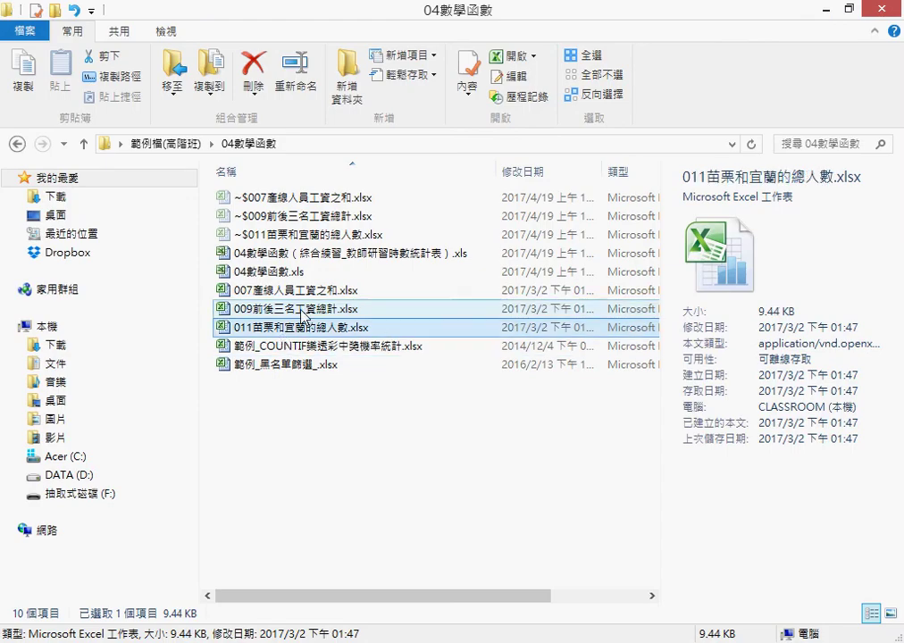
click(302, 313)
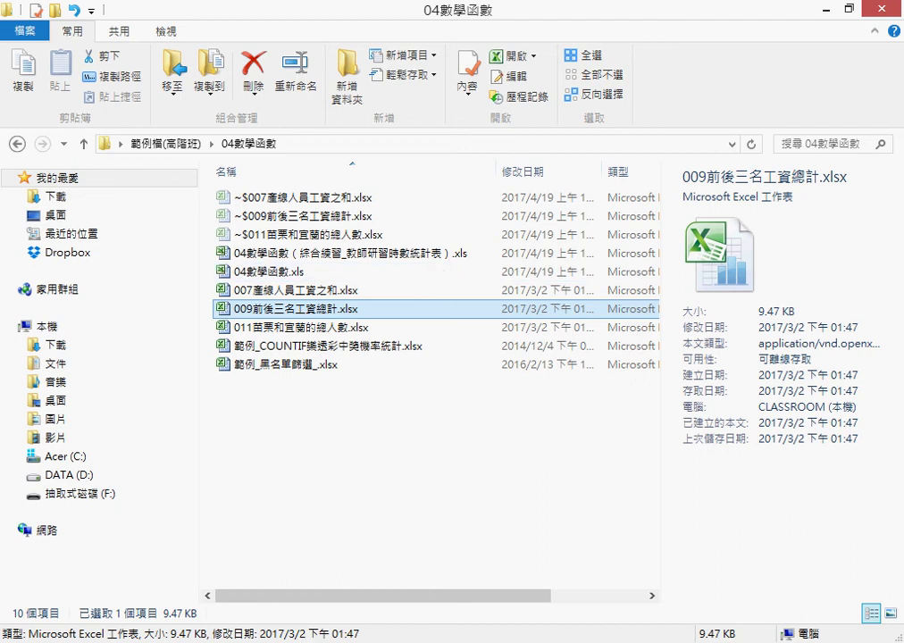
mouse_move(462, 626)
click(704, 592)
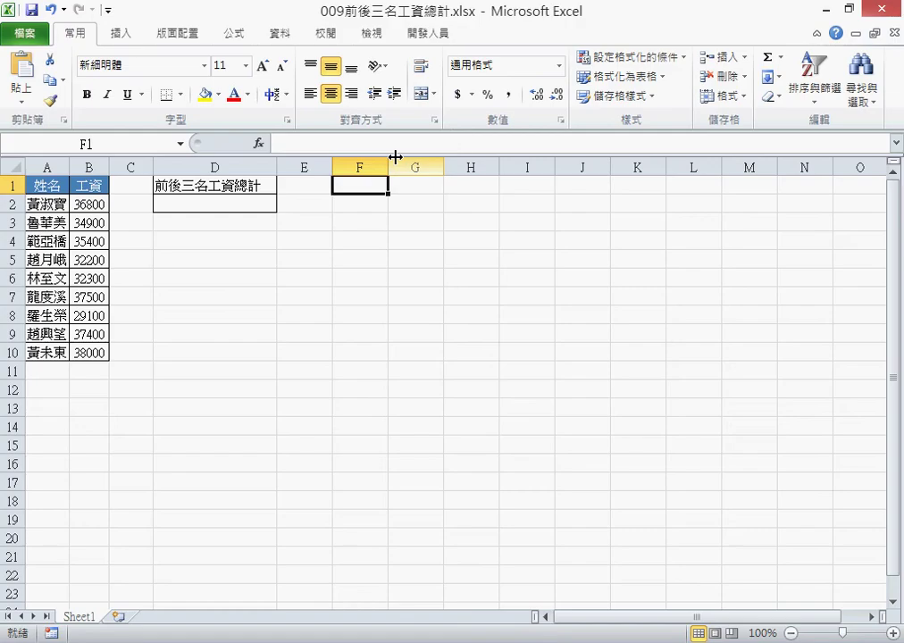